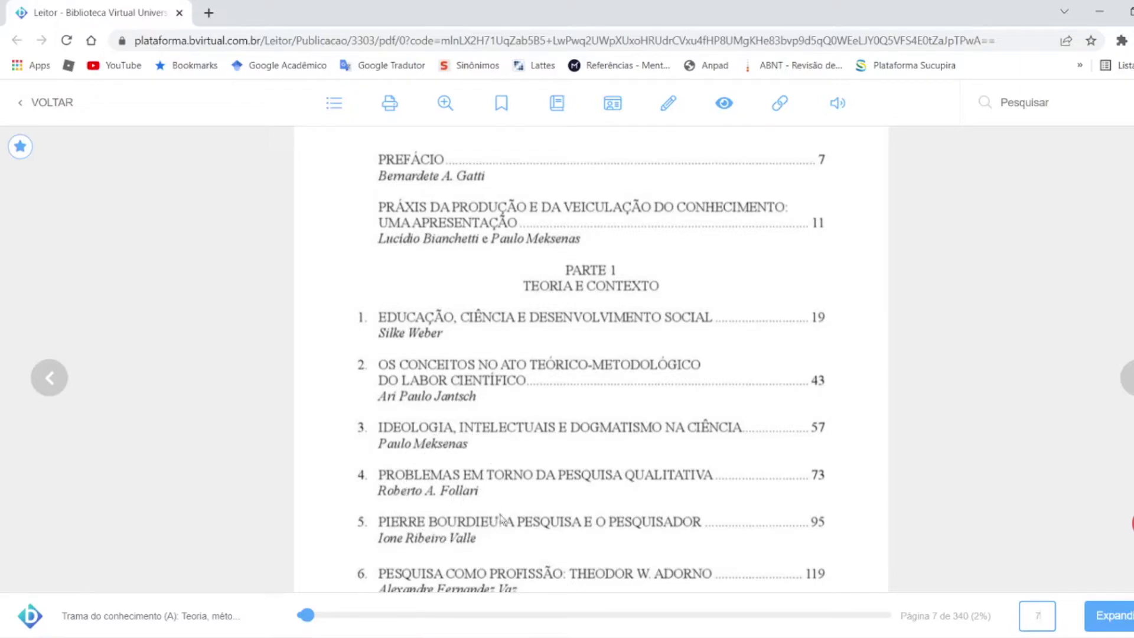
Step: Locate chapter 7 in the table of contents, then go to page 137 and look over the chapter's opening text
scroll(495, 509, "down", 3)
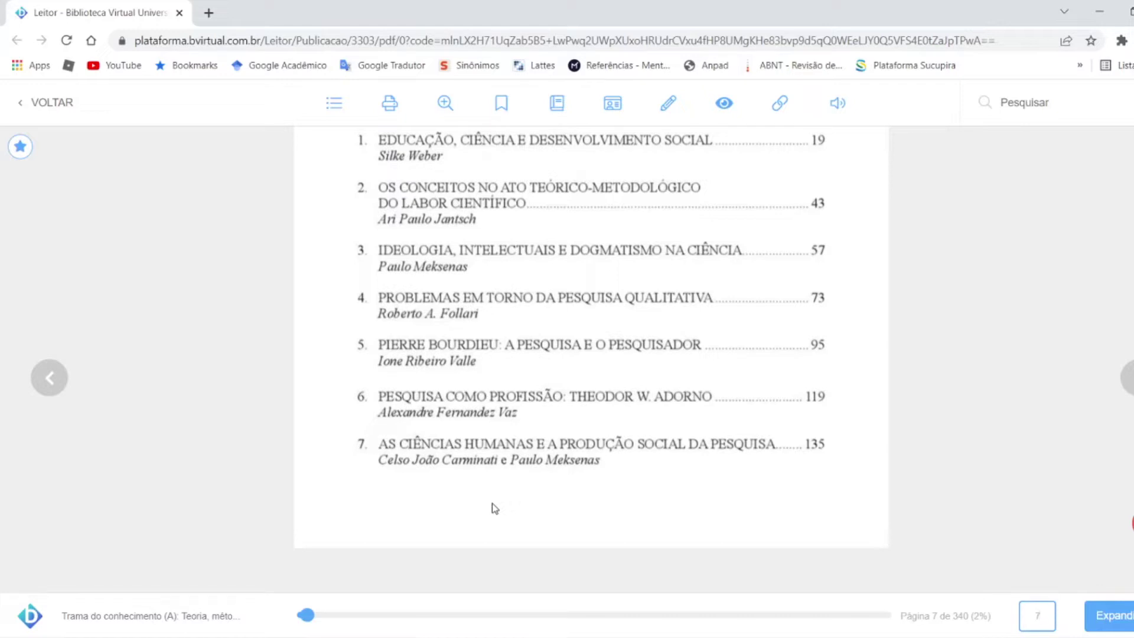
left_click(479, 470)
left_click(498, 471)
double_click(1051, 621)
type("137")
key("Return")
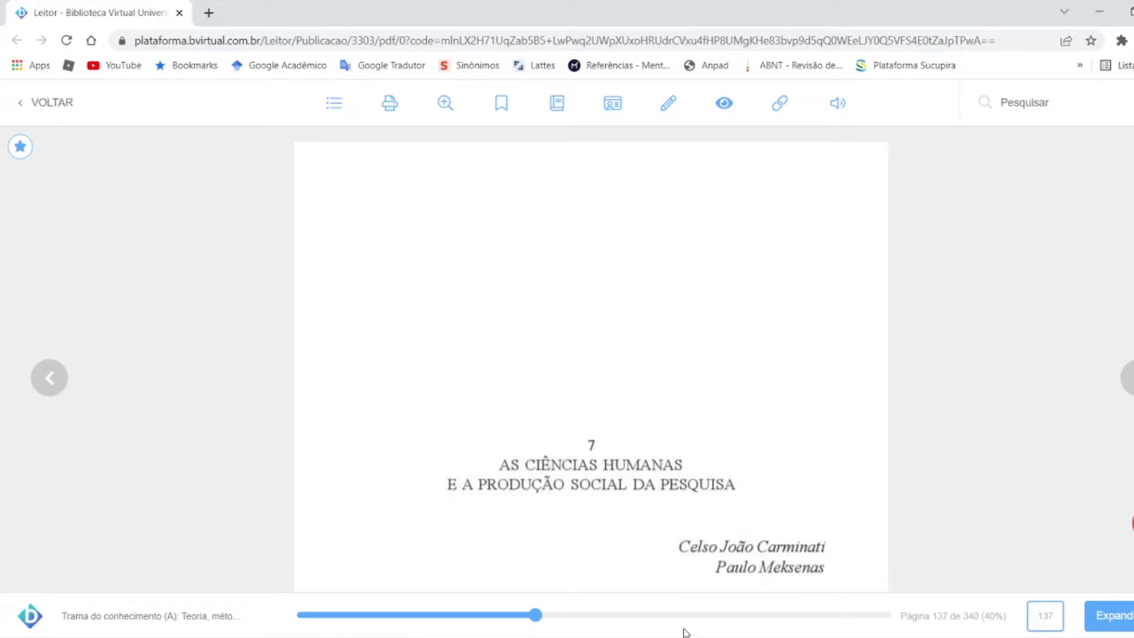
scroll(727, 542, "down", 3)
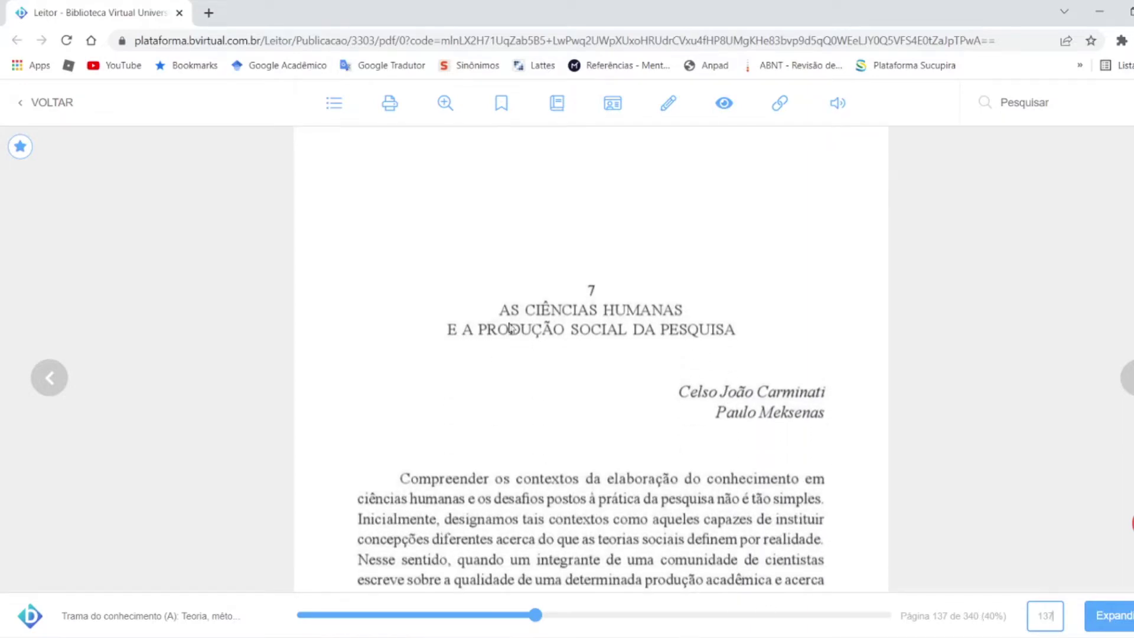
left_click(621, 329)
scroll(446, 490, "down", 5)
scroll(446, 487, "up", 5)
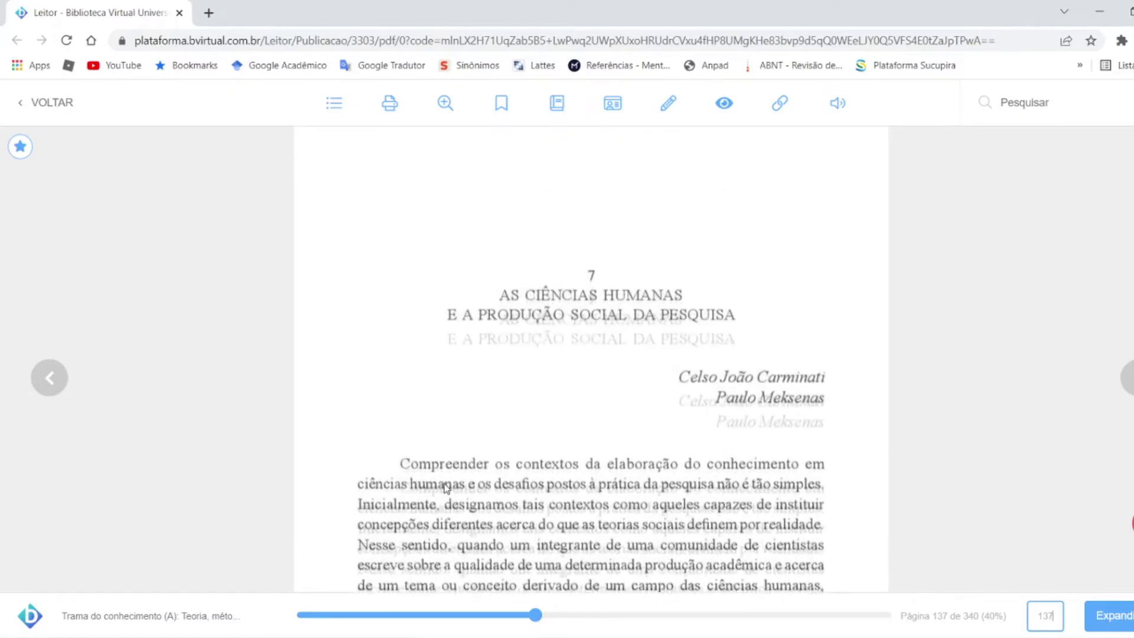
scroll(447, 489, "down", 3)
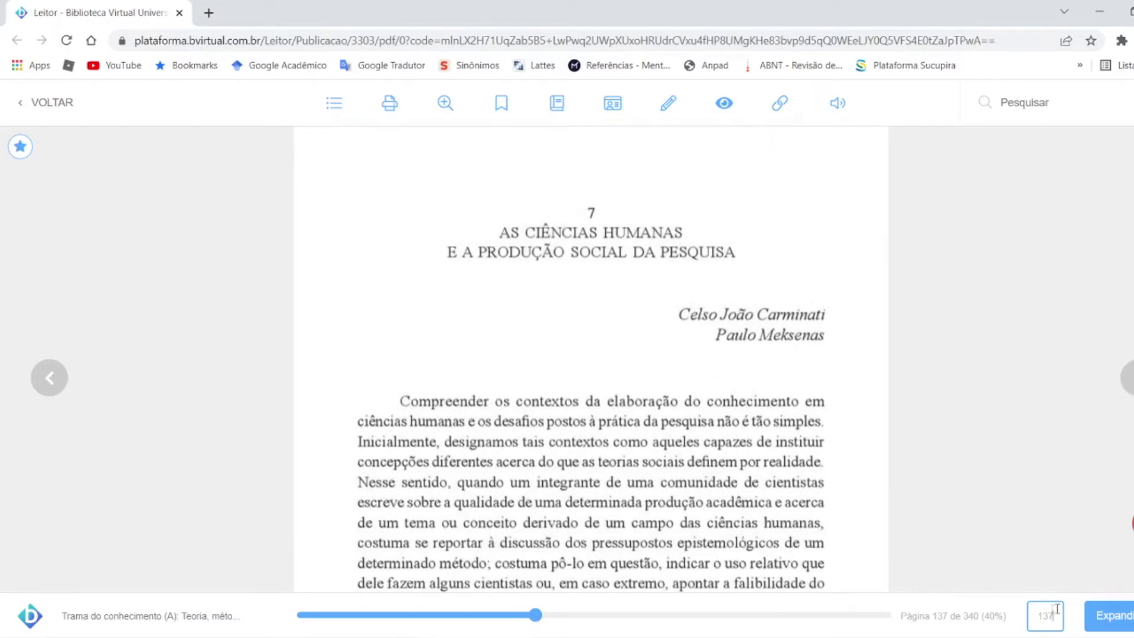
Step: Return to page 1 of the book, its cover
left_click_drag(1056, 609, 1031, 619)
type("1")
key("Return")
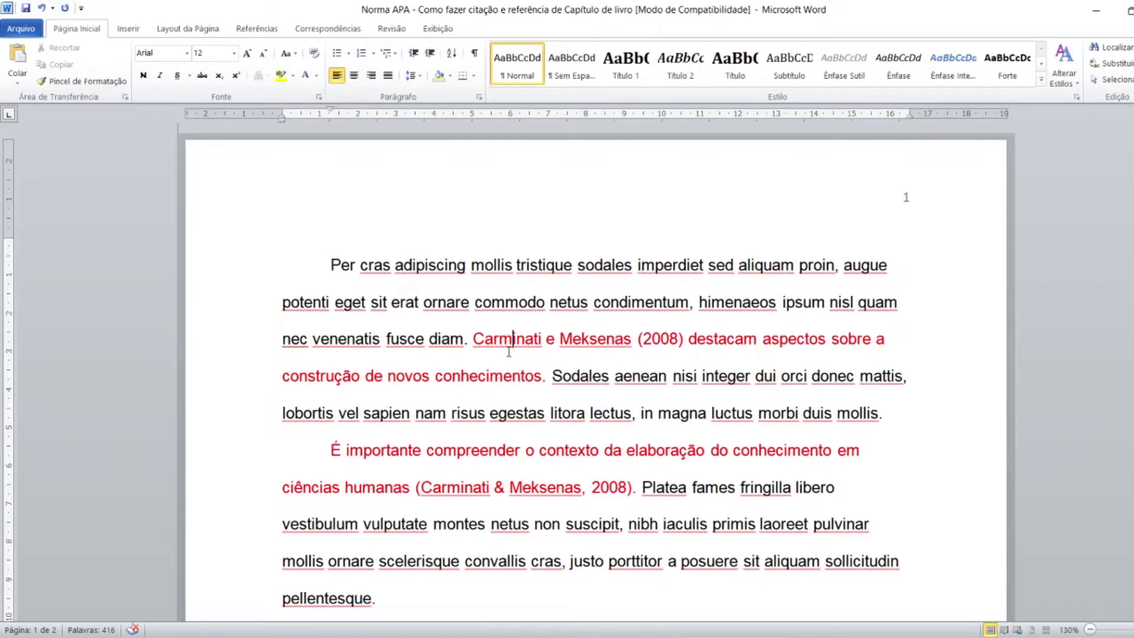
Step: In the Word document, examine the red narrative citation dated 2008 in the first paragraph
left_click(340, 311)
key("ctrl")
key("ctrl")
left_click(661, 341)
key("ctrl")
key("ctrl")
key("ctrl")
Step: Examine the parenthetical citation with the ampersand and year 2008 in the second paragraph
scroll(525, 352, "down", 2)
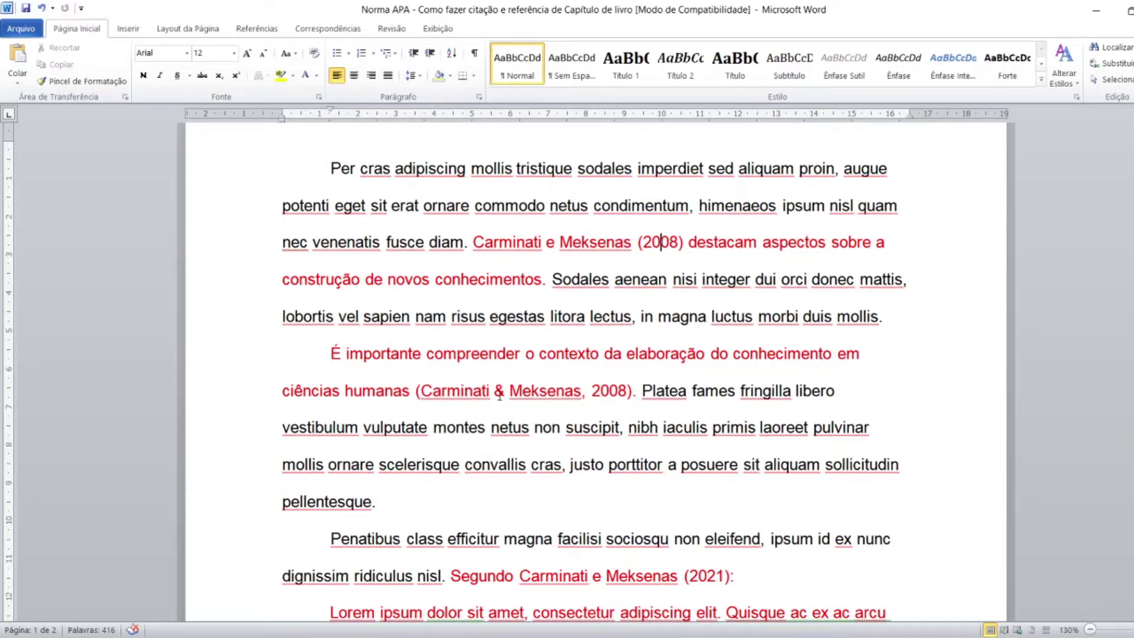
key("ctrl")
key("ctrl")
key("ctrl")
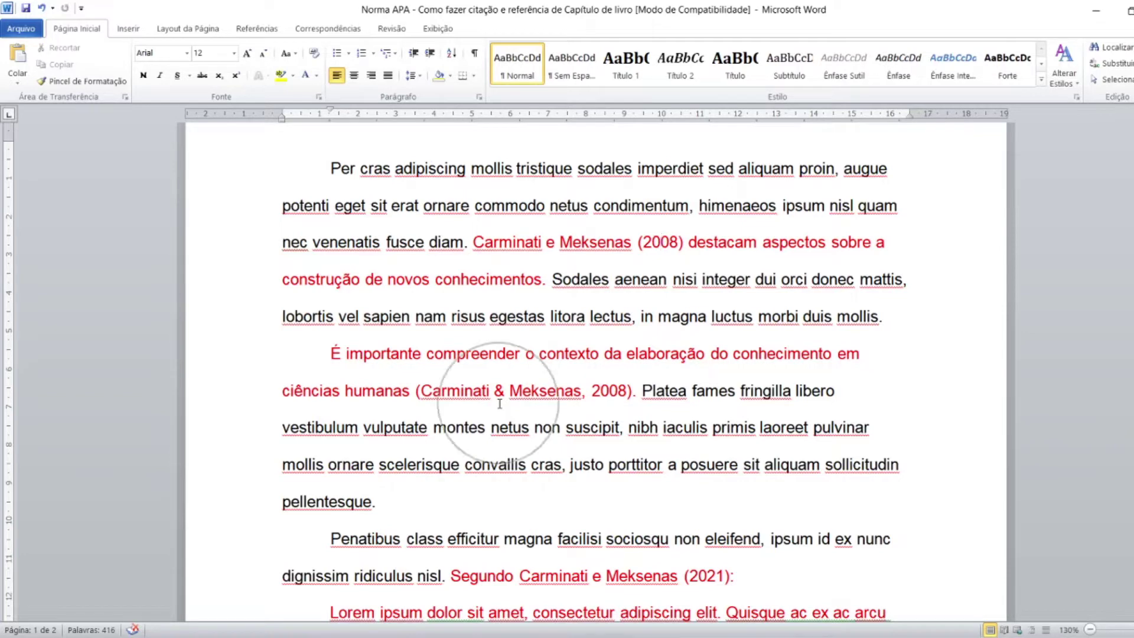
key("ctrl")
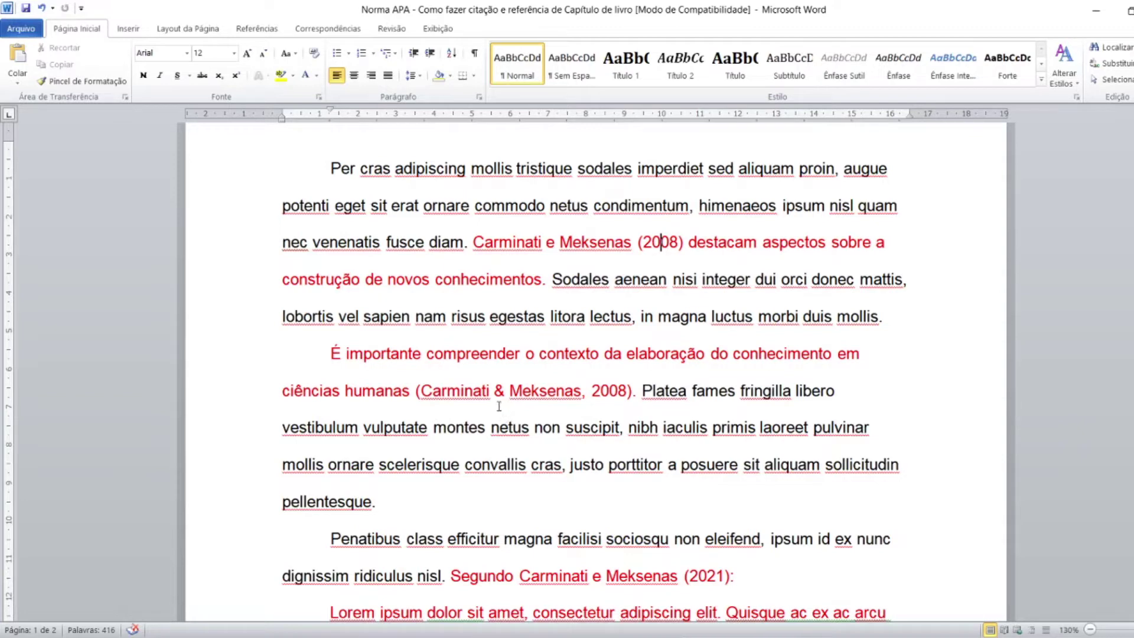
key("ctrl")
scroll(615, 427, "down", 2)
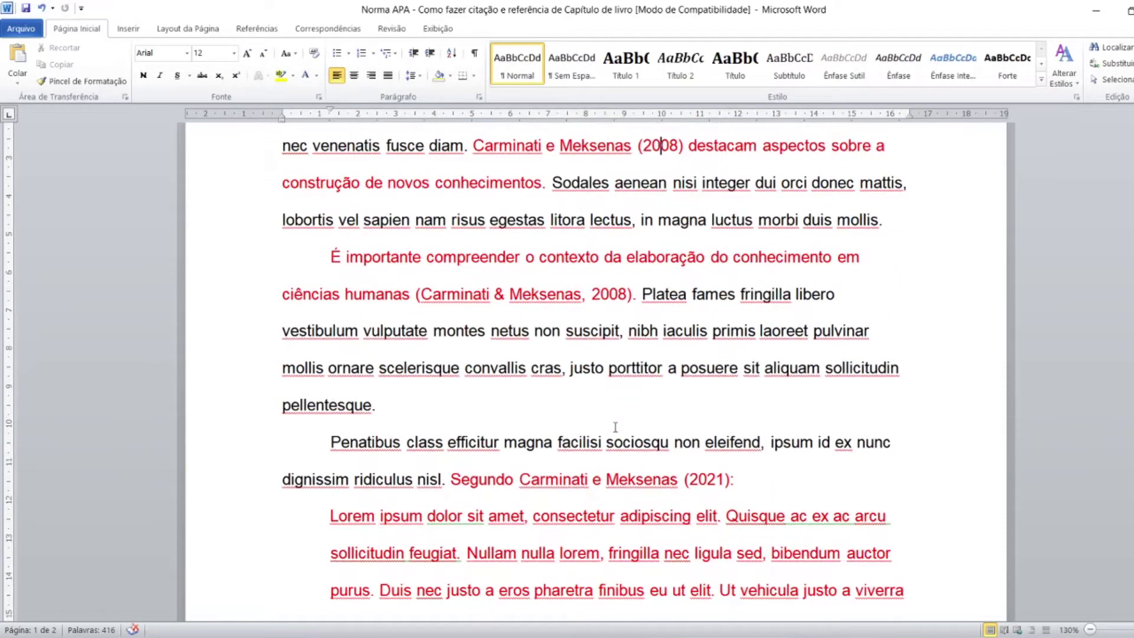
scroll(616, 426, "up", 1)
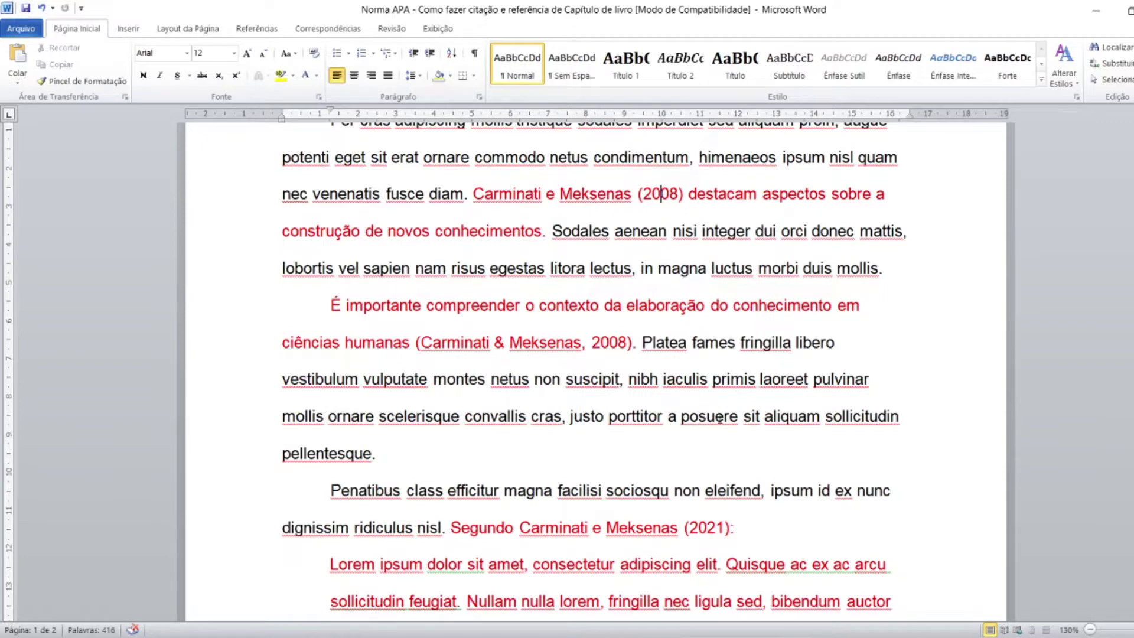
Step: Examine the indented block quotation and the sentence with the 2021 citation that introduces it
scroll(720, 417, "down", 2)
scroll(720, 417, "down", 2)
left_click(616, 445)
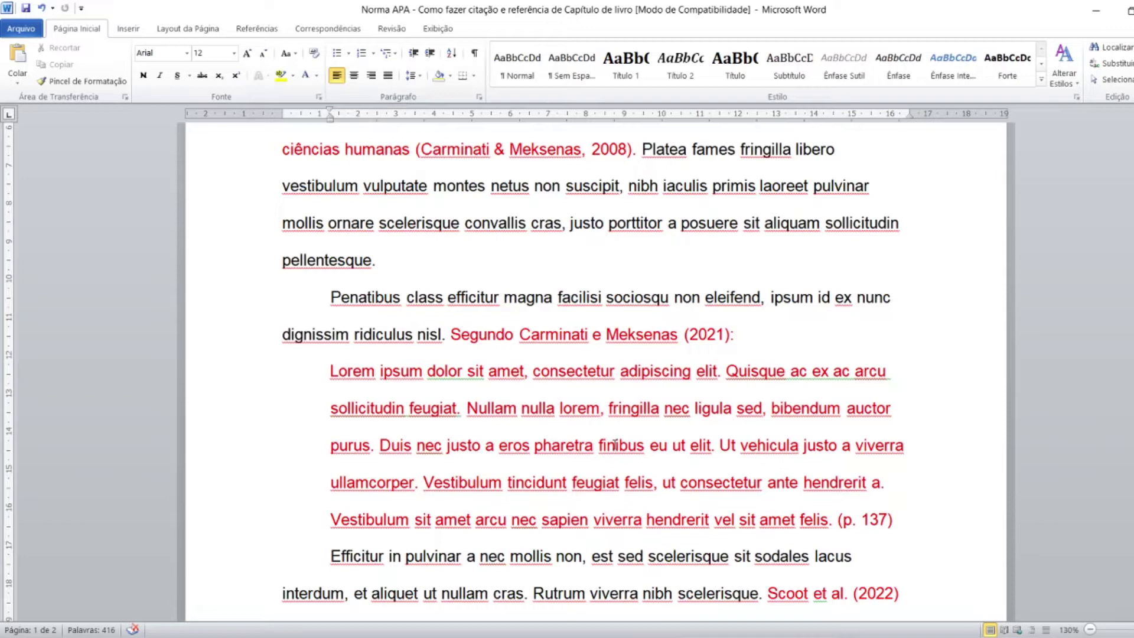
left_click(600, 447)
scroll(600, 452, "down", 1)
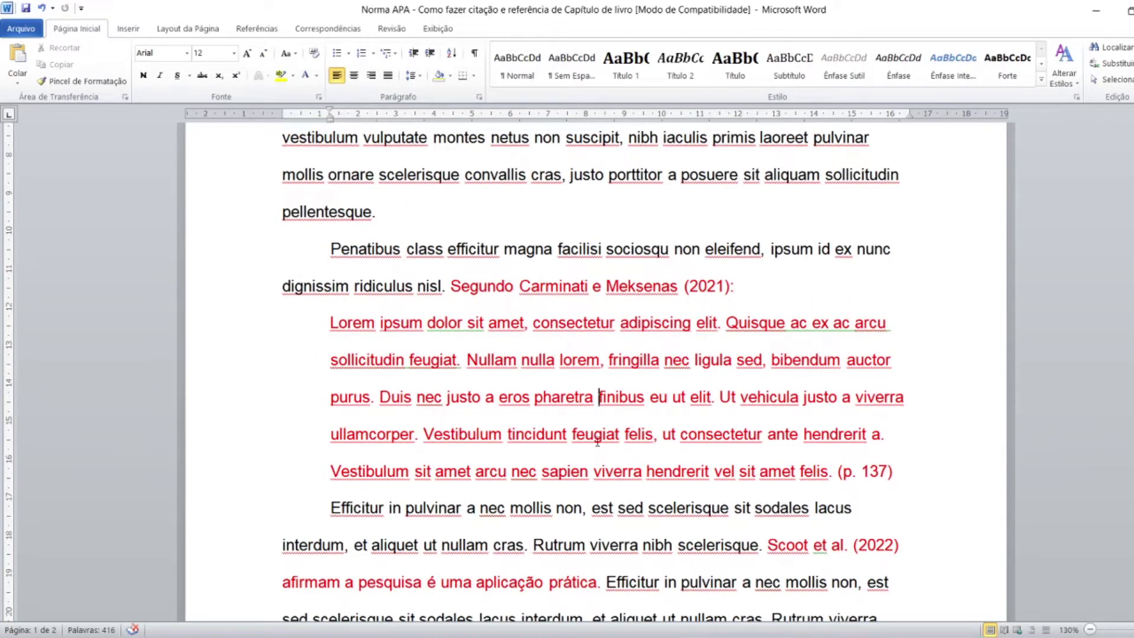
left_click(635, 287)
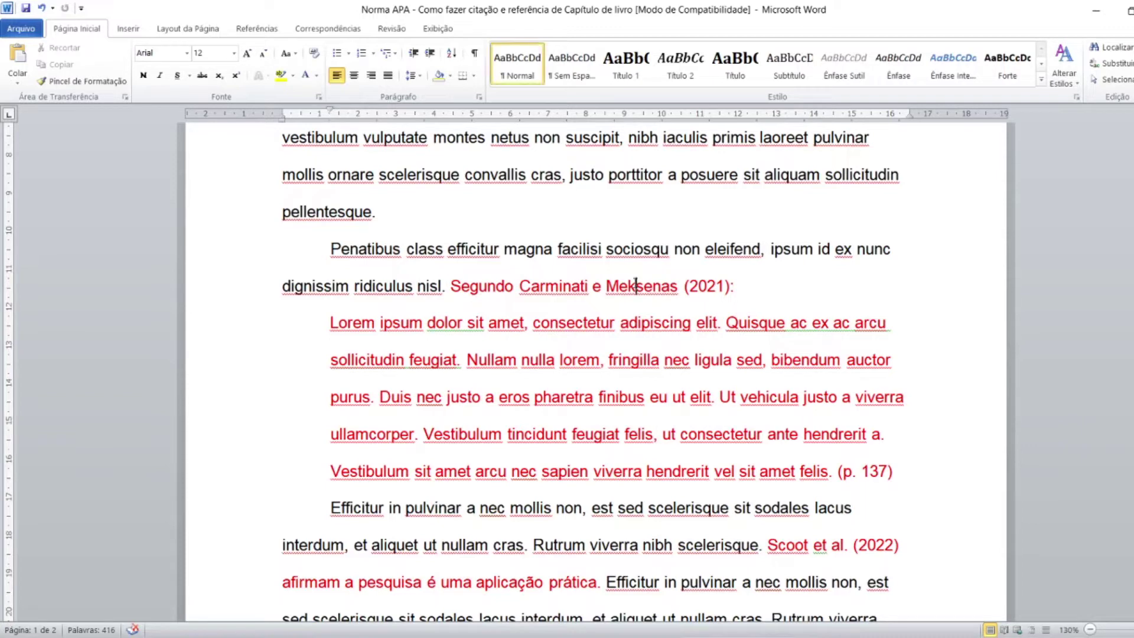
left_click(624, 341)
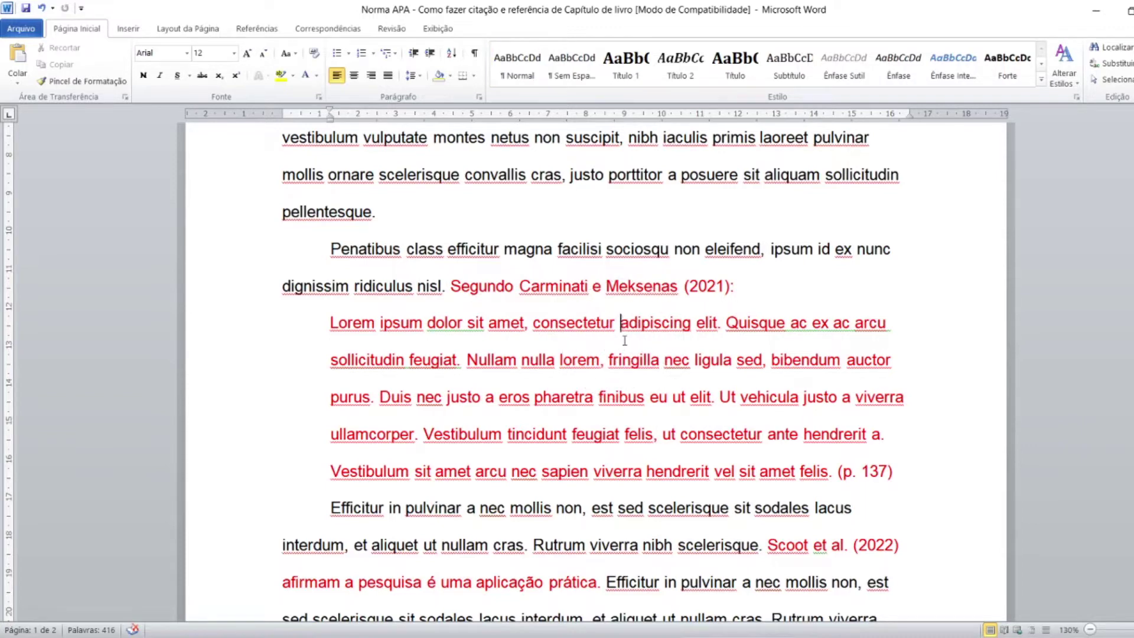
Step: Select the block quotation's text without its page citation to check the word count, and clear the selection
key("ctrl")
left_click_drag(287, 326, 833, 473)
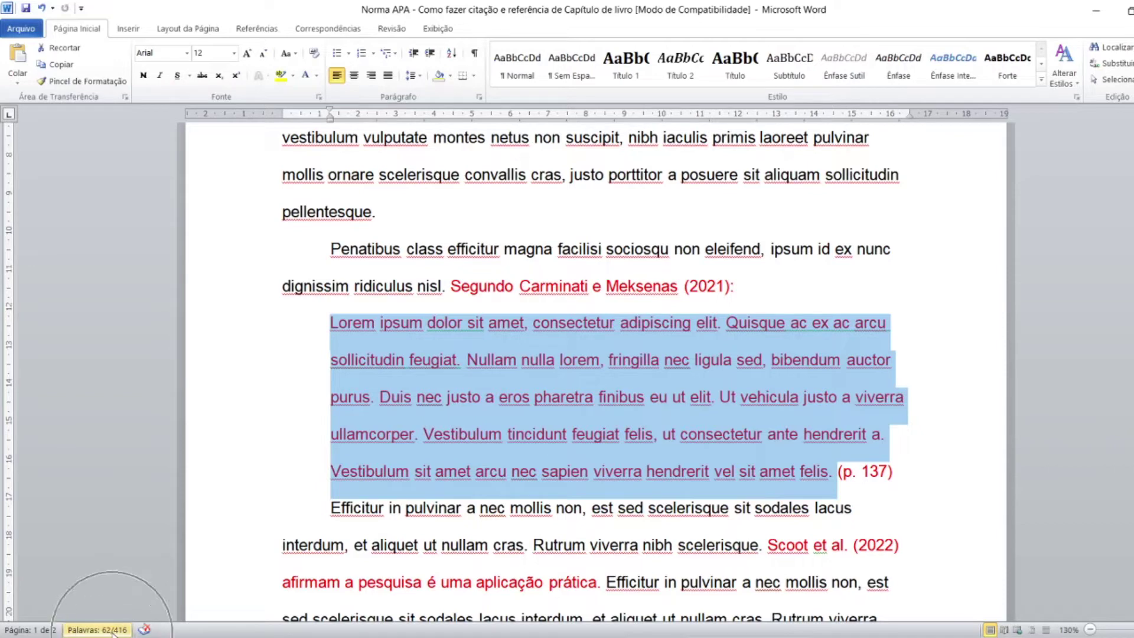
left_click(435, 493)
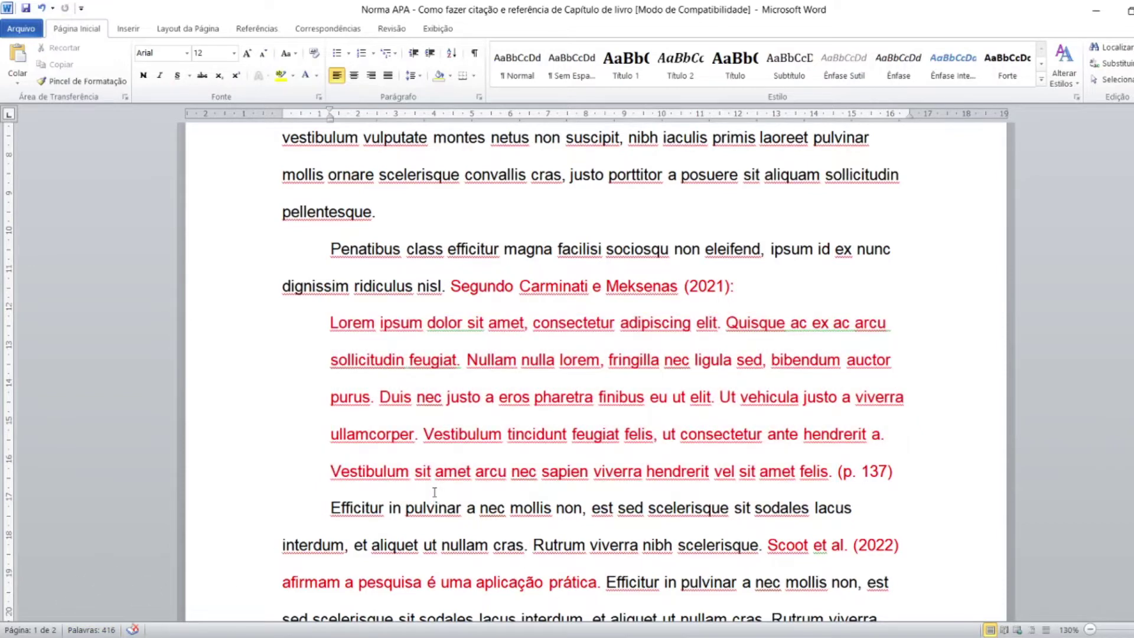
left_click(795, 471)
left_click_drag(331, 323, 834, 473)
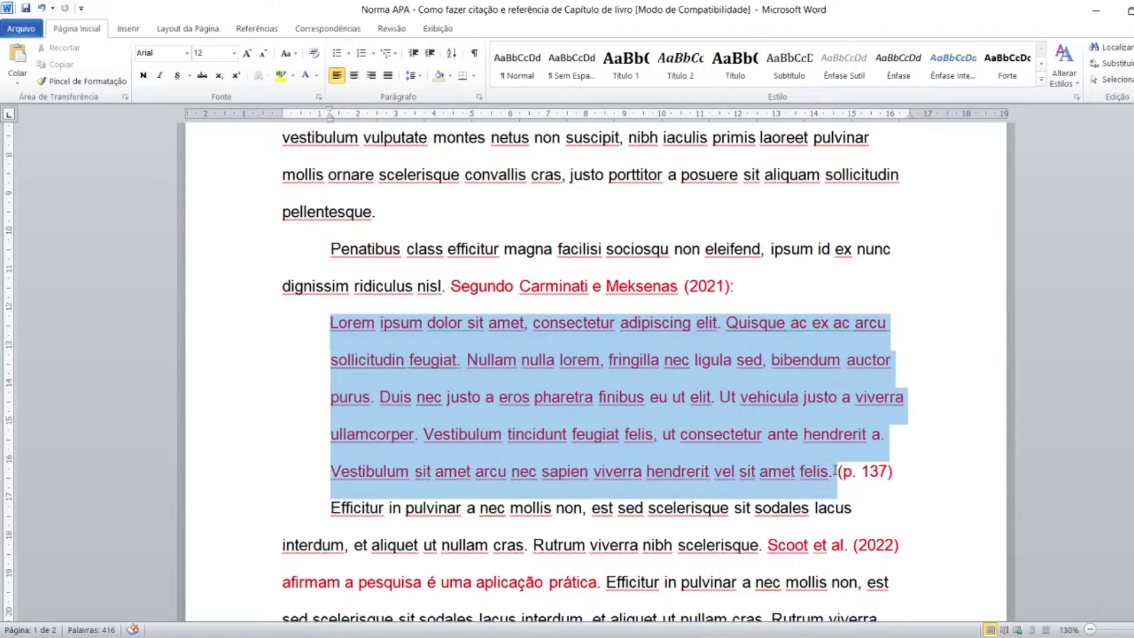
right_click(336, 412)
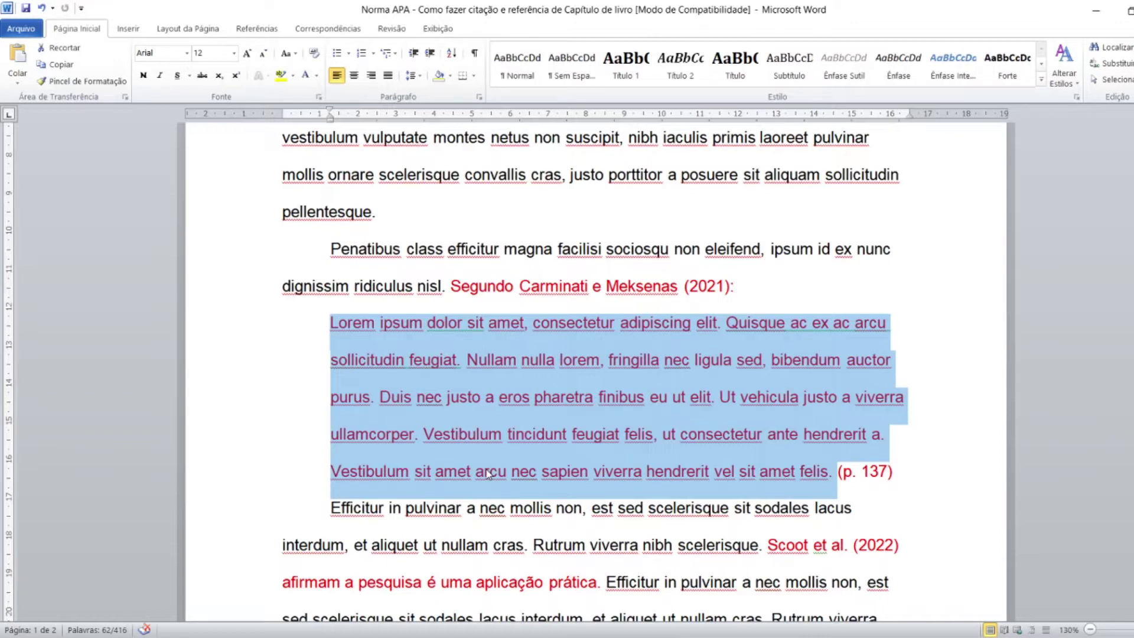
left_click(662, 442)
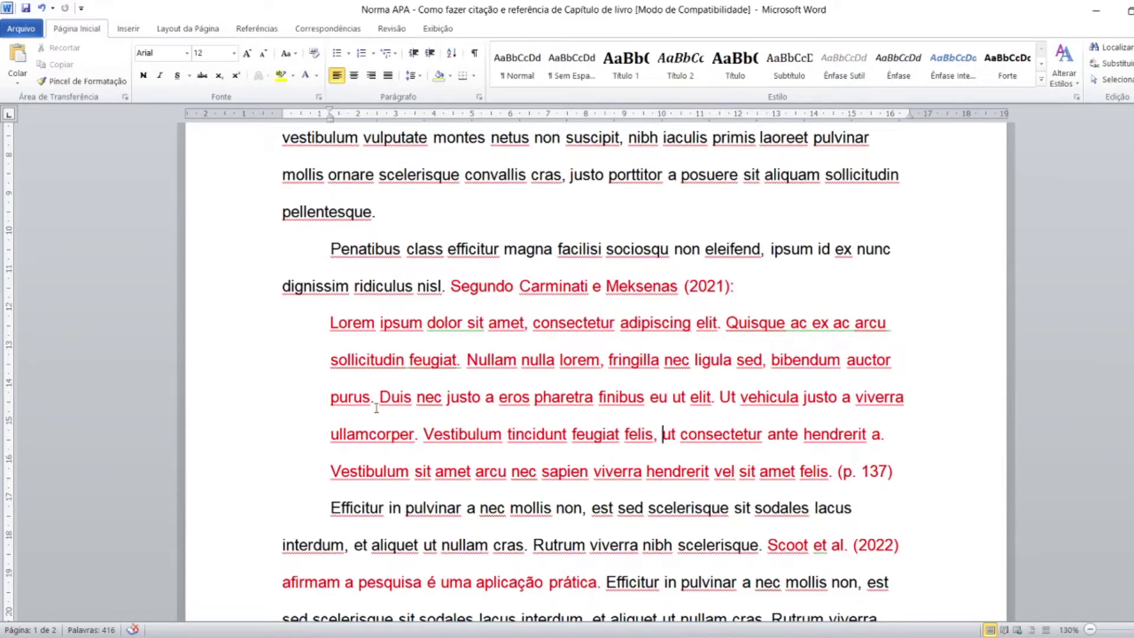
Step: Set the font color of the hidden reference entry under the Referências heading to Automático
scroll(376, 408, "down", 10)
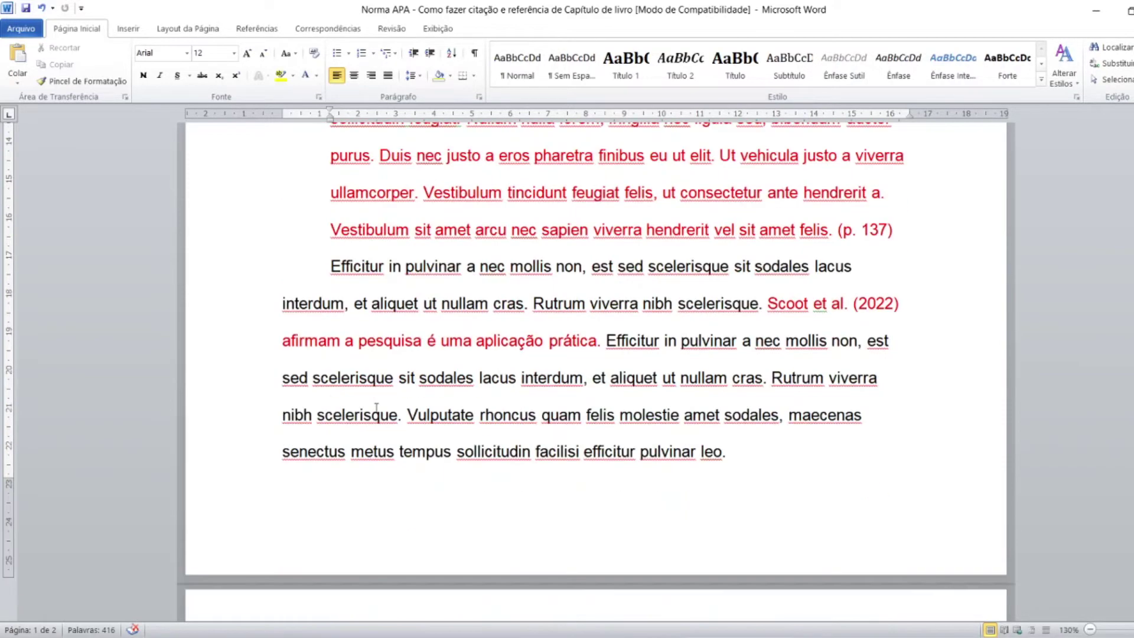
left_click_drag(281, 314, 898, 415)
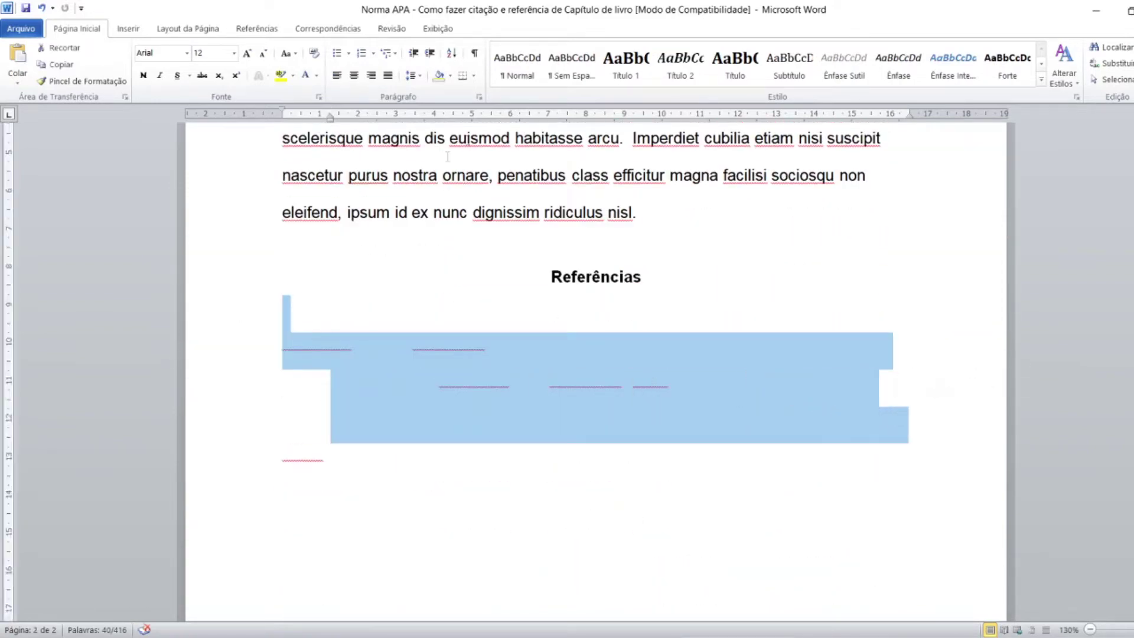
left_click(316, 79)
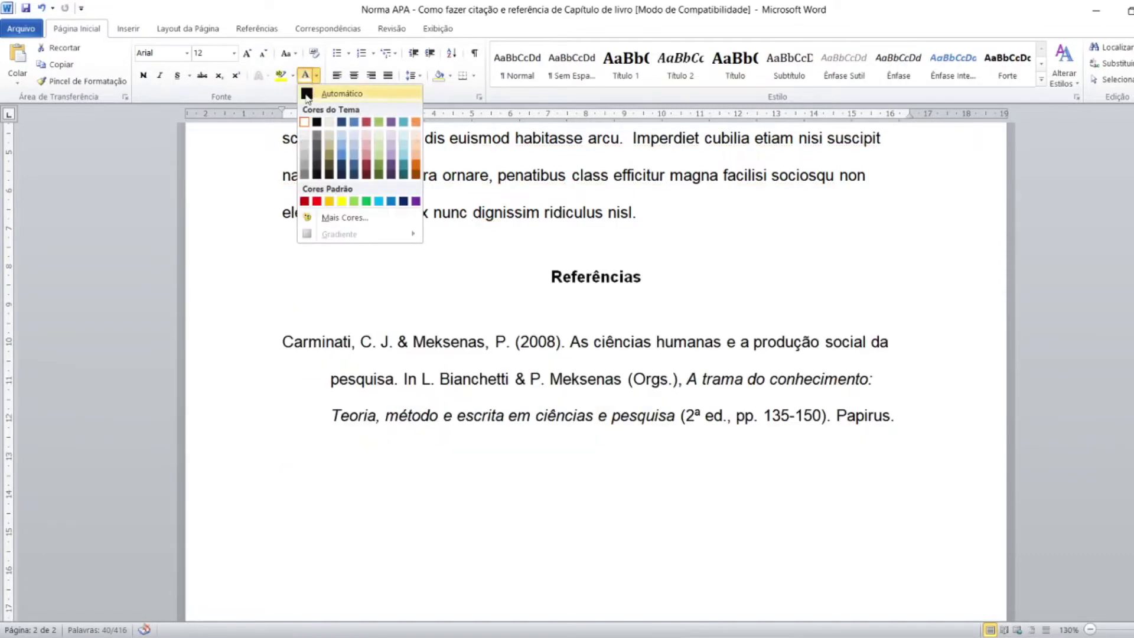
left_click(337, 94)
left_click(542, 491)
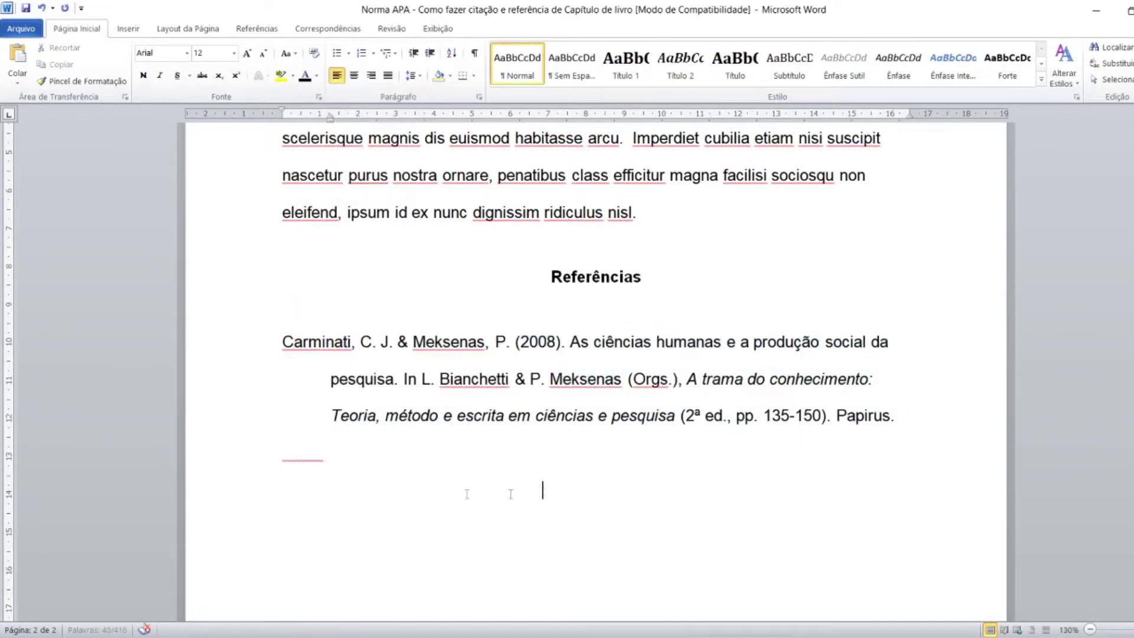
Step: Examine the chapter authors' surnames, initials and publication year at the start of the reference entry
left_click(300, 348)
left_click(300, 348)
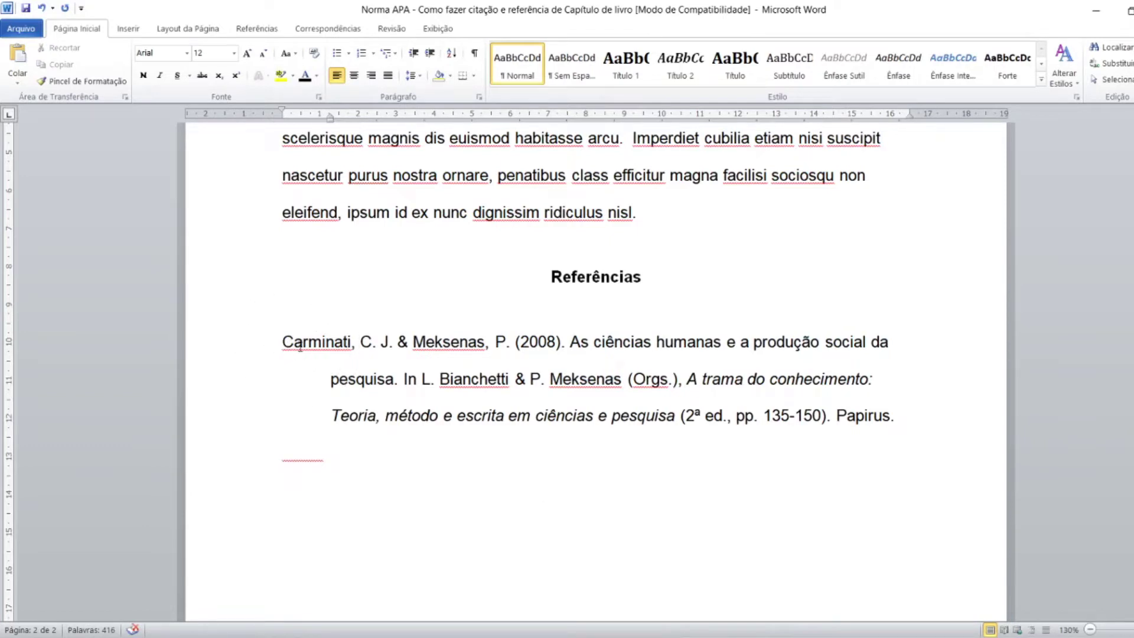
left_click(344, 345)
left_click(444, 346)
left_click(335, 353)
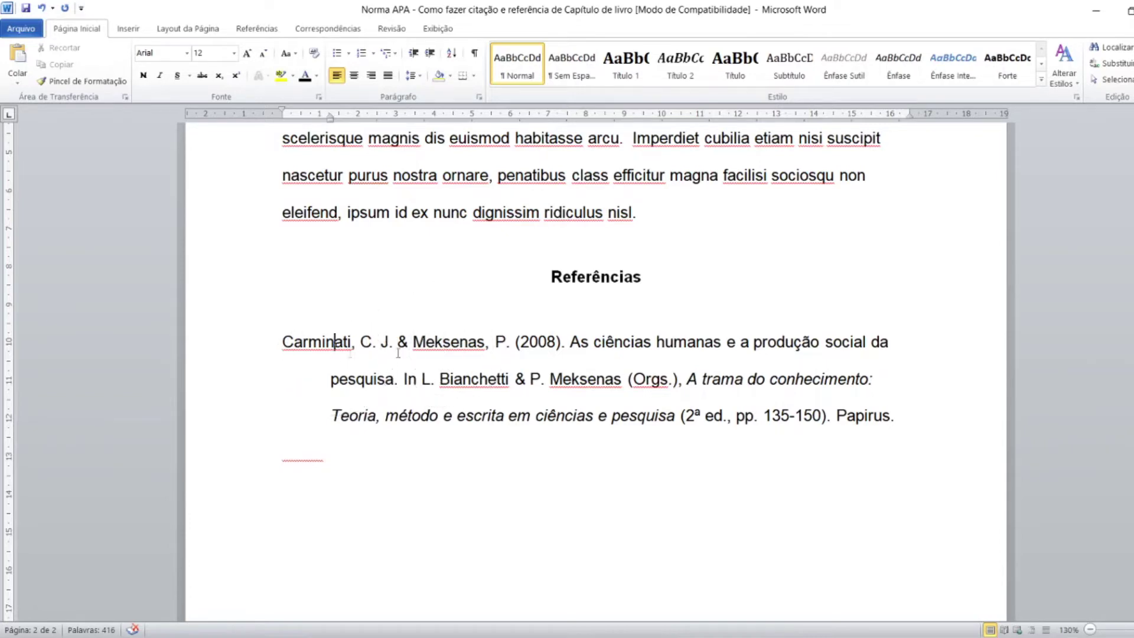
left_click(447, 353)
key("ctrl")
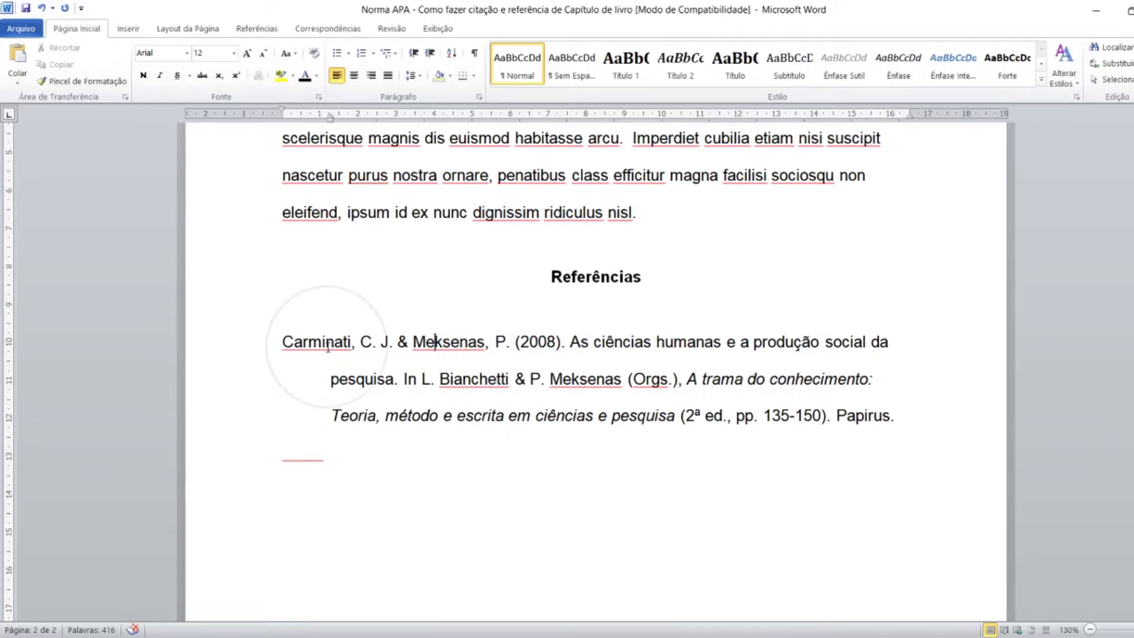
key("ctrl")
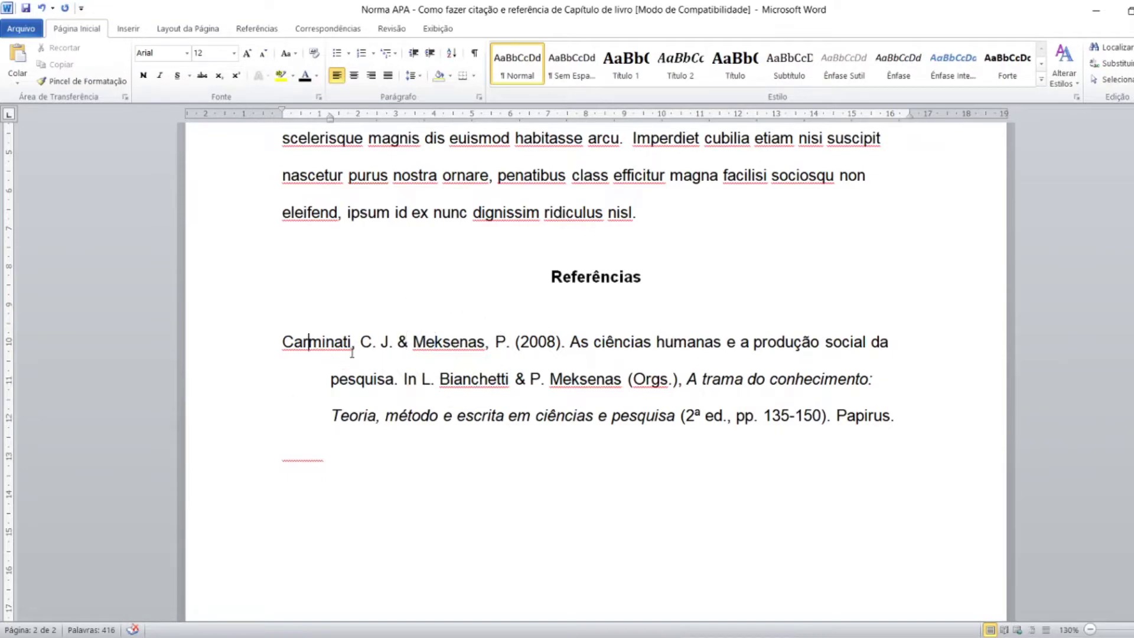
left_click(388, 347)
key("ctrl")
left_click(537, 343)
key("ctrl")
key("ctrl")
key("ctrl")
Step: Switch to the Biblioteca Virtual reader in Chrome and go to page 137 to view the chapter's title
key("alt+Tab")
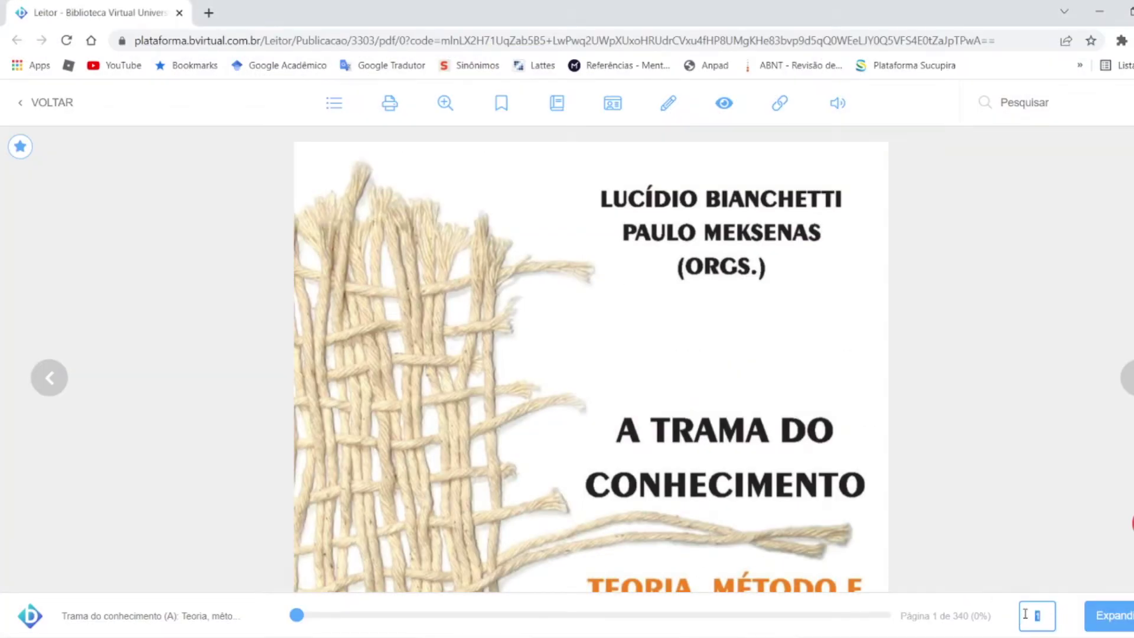
type("137")
key("Return")
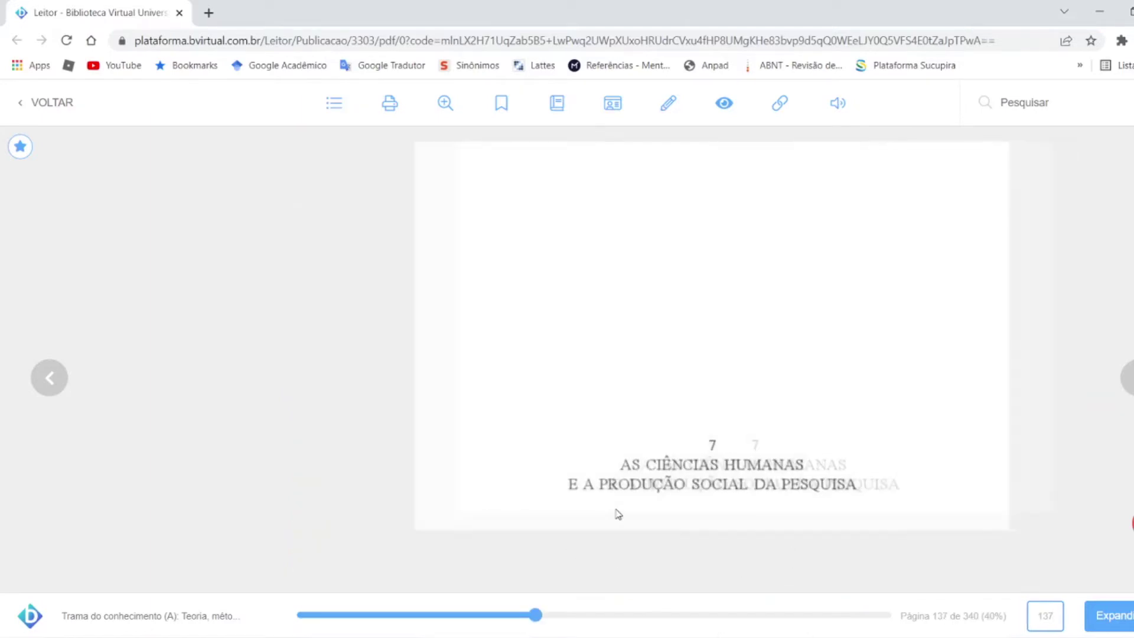
scroll(608, 514, "down", 3)
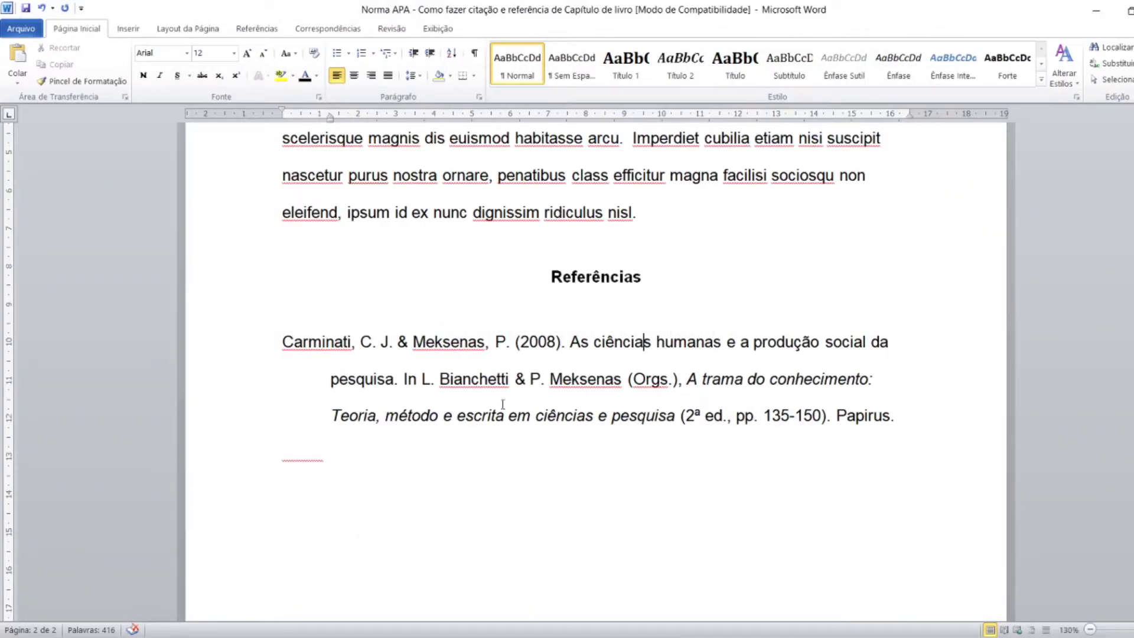
Step: Back in the Word document, examine the "In" part of the reference that introduces the book's organizers
left_click(414, 387)
left_click(453, 394)
left_click(454, 395)
Step: Switch to the book reader in Chrome and go to page 1 to examine the organizers' names on the cover
left_click(442, 637)
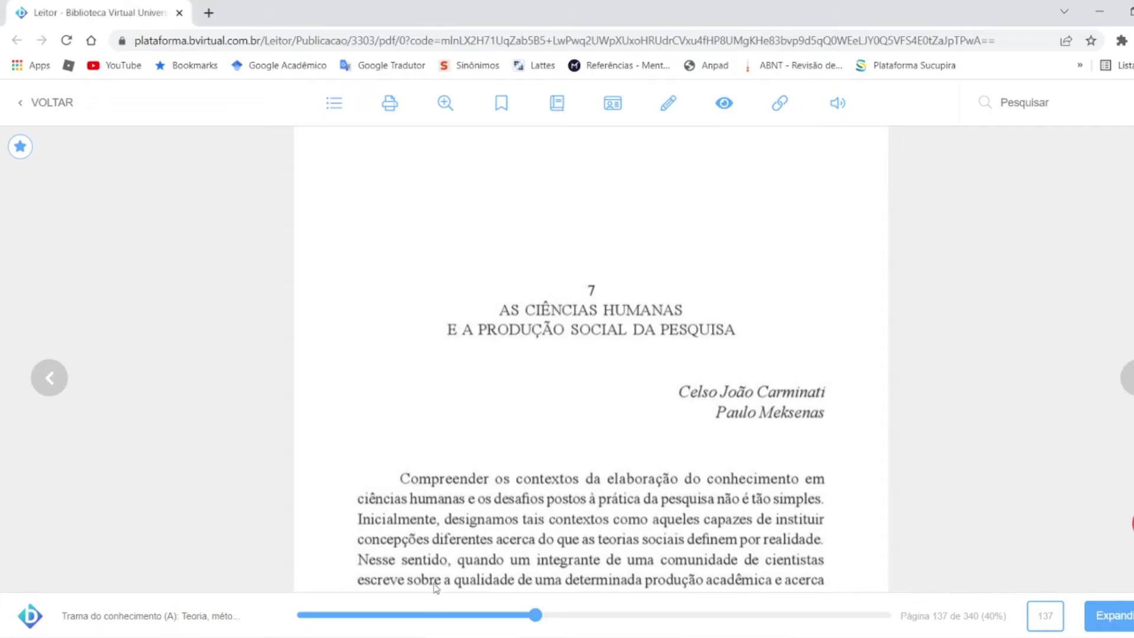
left_click_drag(1054, 622, 1031, 620)
type("1")
key("Return")
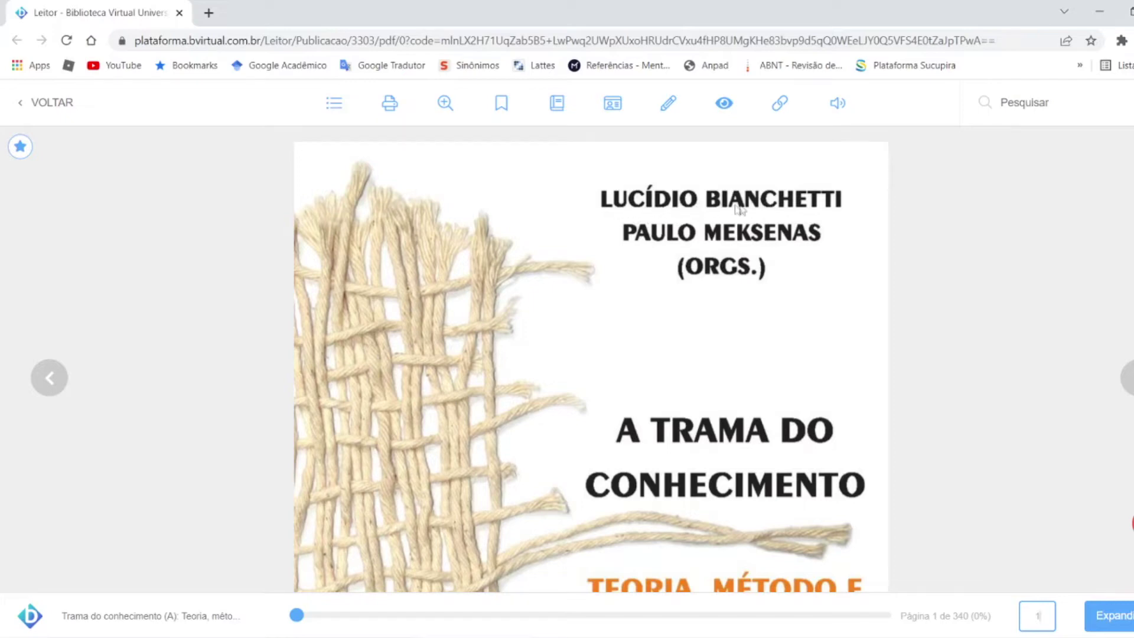
left_click(630, 205)
key("ctrl")
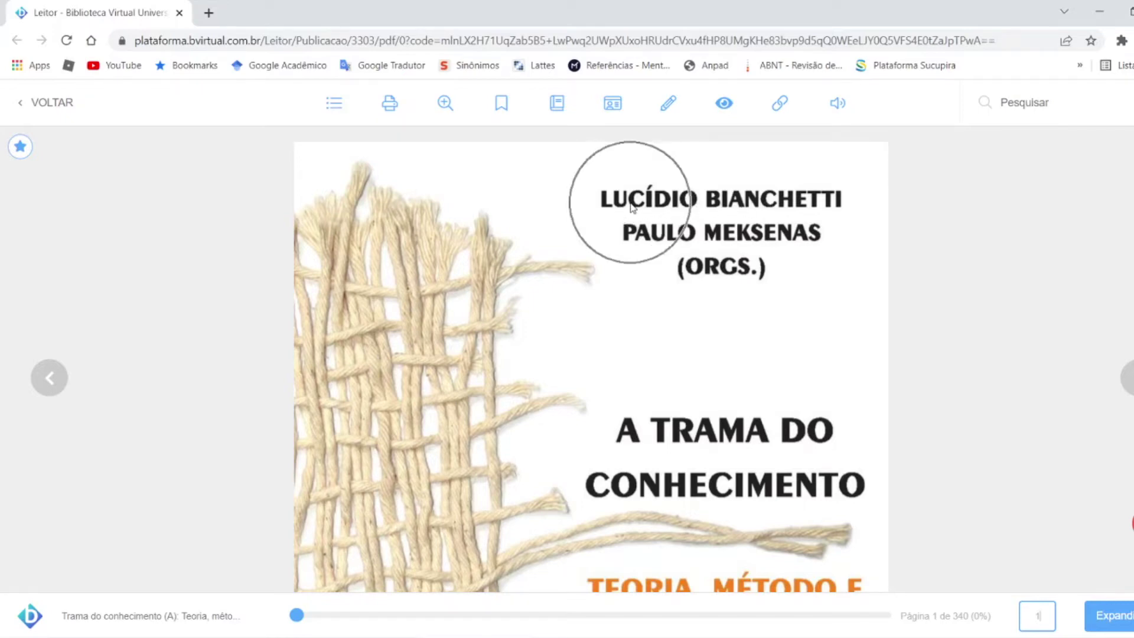
key("ctrl")
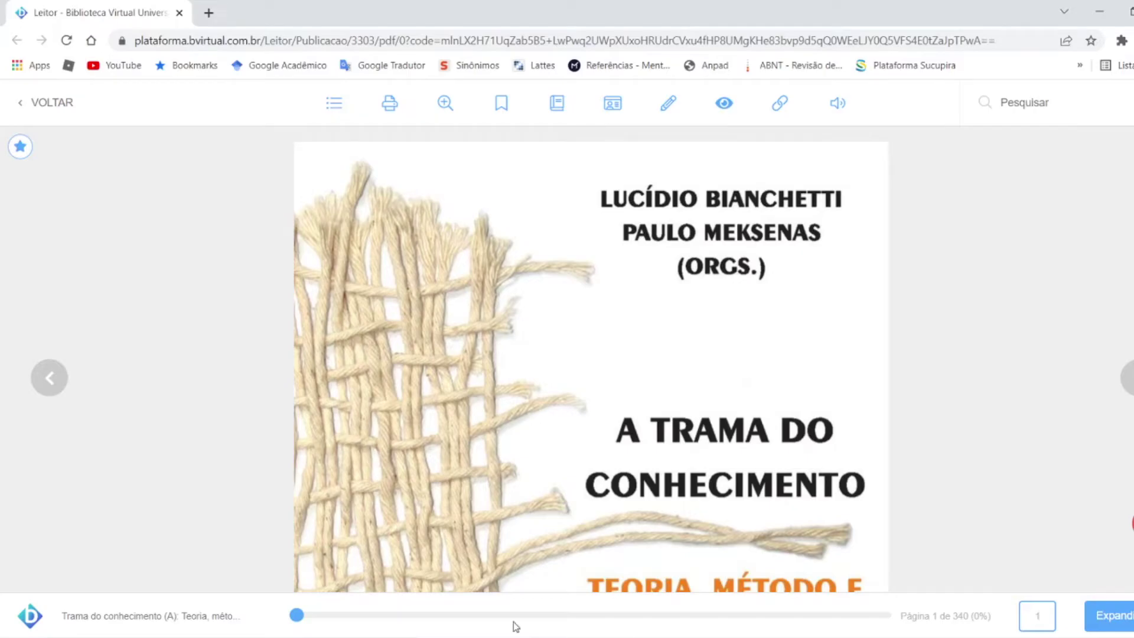
Step: Compare the organizers' names in the Word reference entry with the names on the book cover in Chrome
key("alt+Tab")
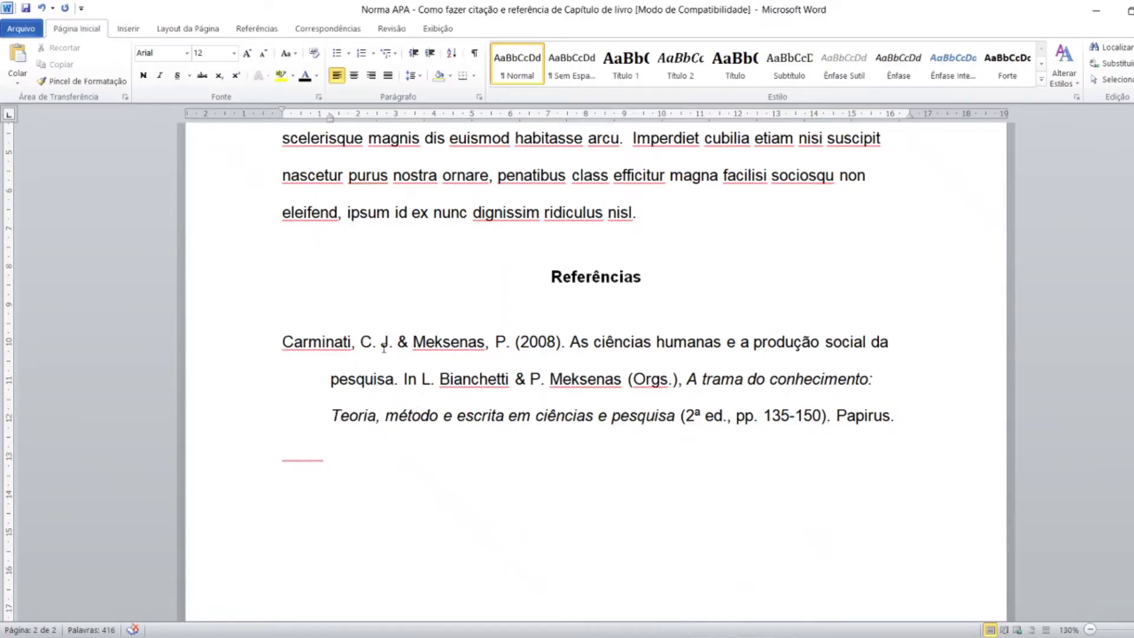
left_click(335, 343)
left_click(493, 381)
key("alt+Tab")
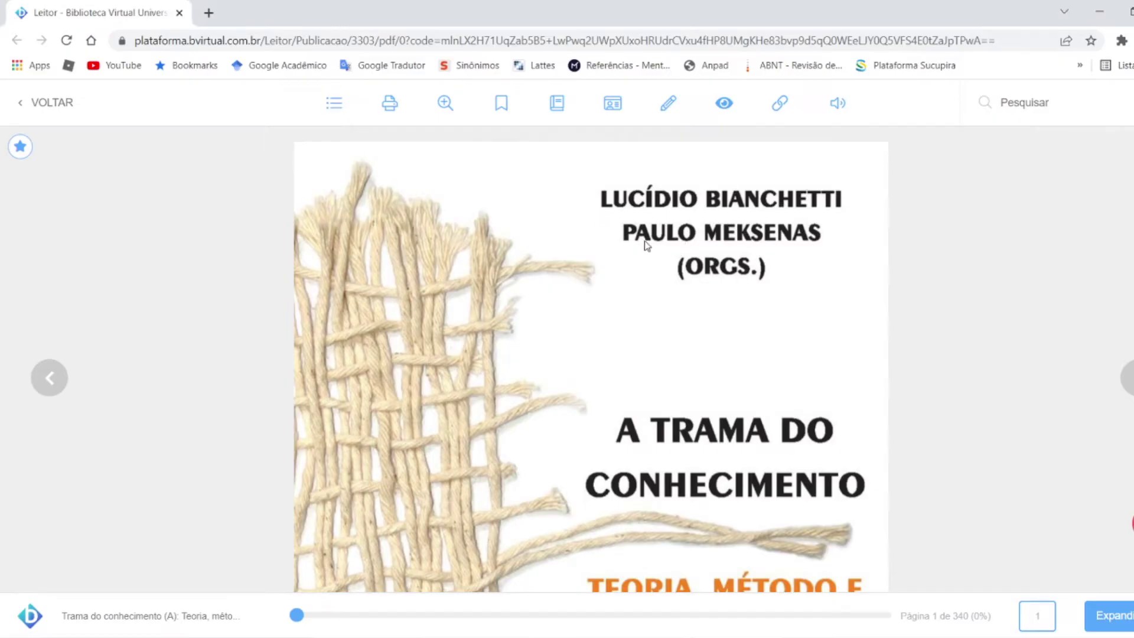
left_click(746, 239)
Step: Back in the Word document, examine the "(Orgs.)" label and the italic book title that follows it in the reference
key("alt+Tab")
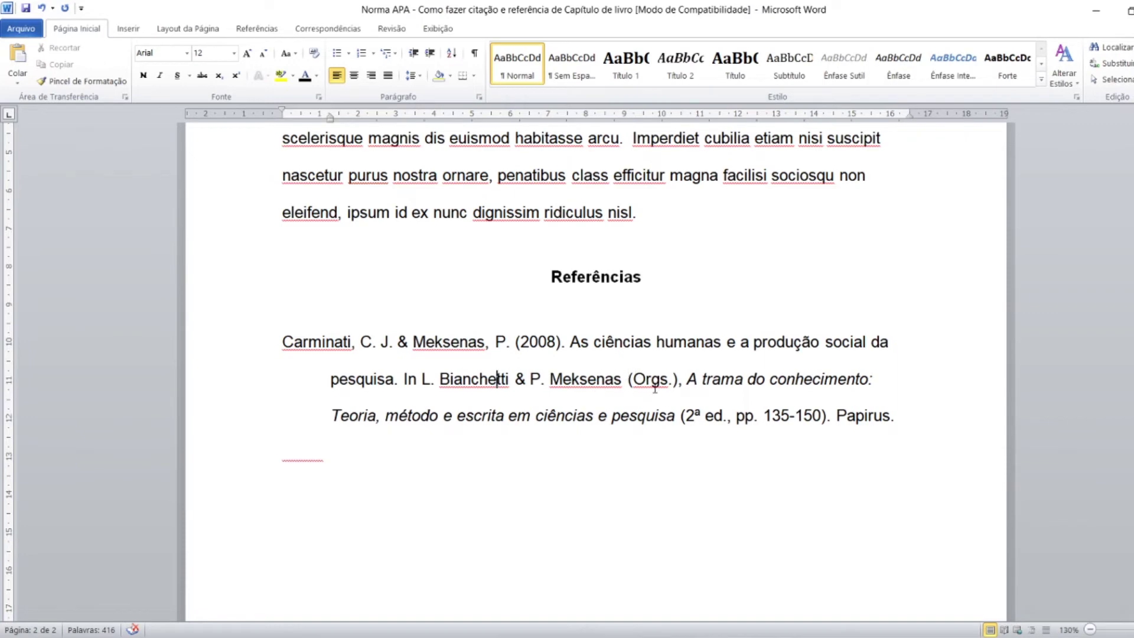
key("ctrl")
key("ctrl")
key("ctrl")
left_click(679, 397)
left_click(723, 384)
key("ctrl")
key("ctrl")
key("ctrl")
key("ctrl")
key("ctrl")
Step: Switch to the book reader in Chrome and view the book's title and subtitle on the cover
key("alt+Tab")
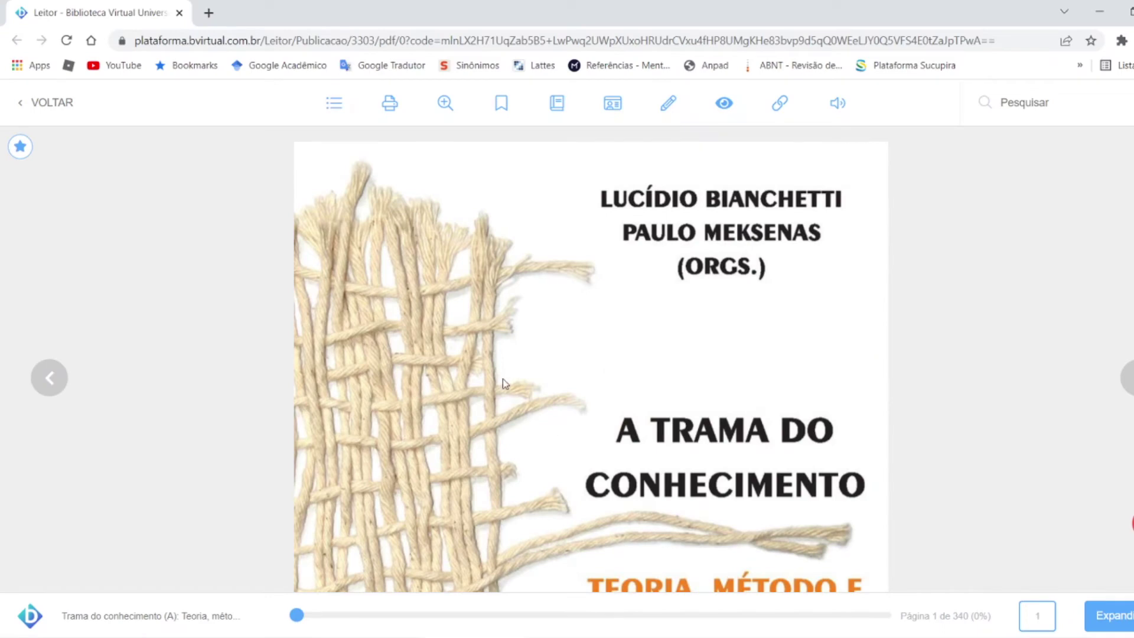
scroll(508, 378, "down", 5)
scroll(686, 252, "up", 1)
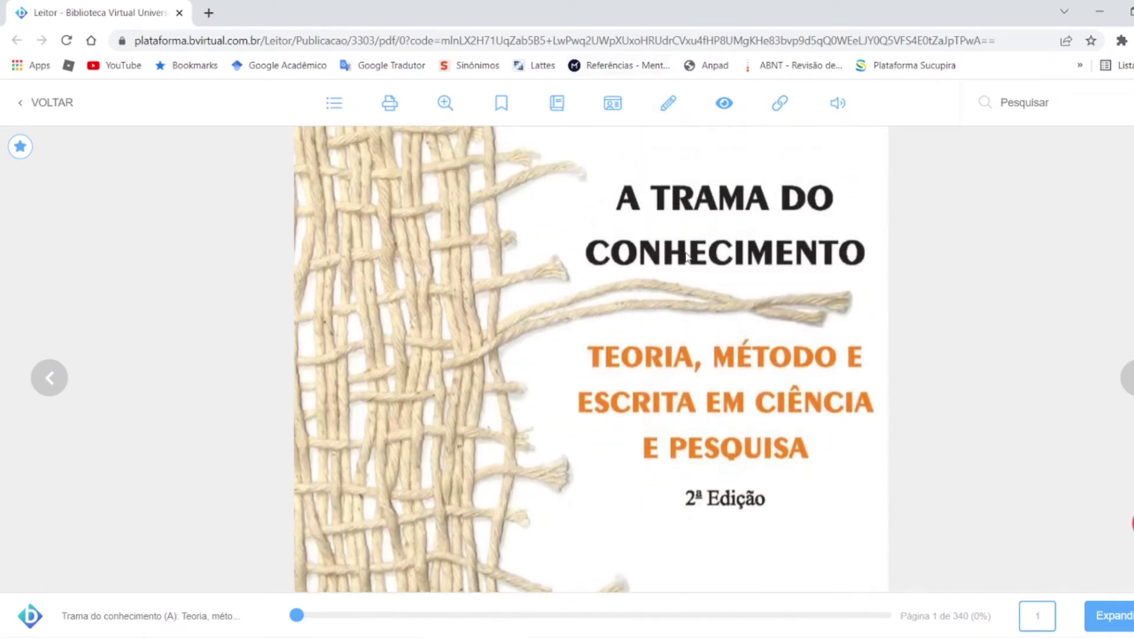
key("ctrl")
key("ctrl")
Step: Back in the Word document, examine the italic subtitle and the edition in the reference entry
key("alt+Tab")
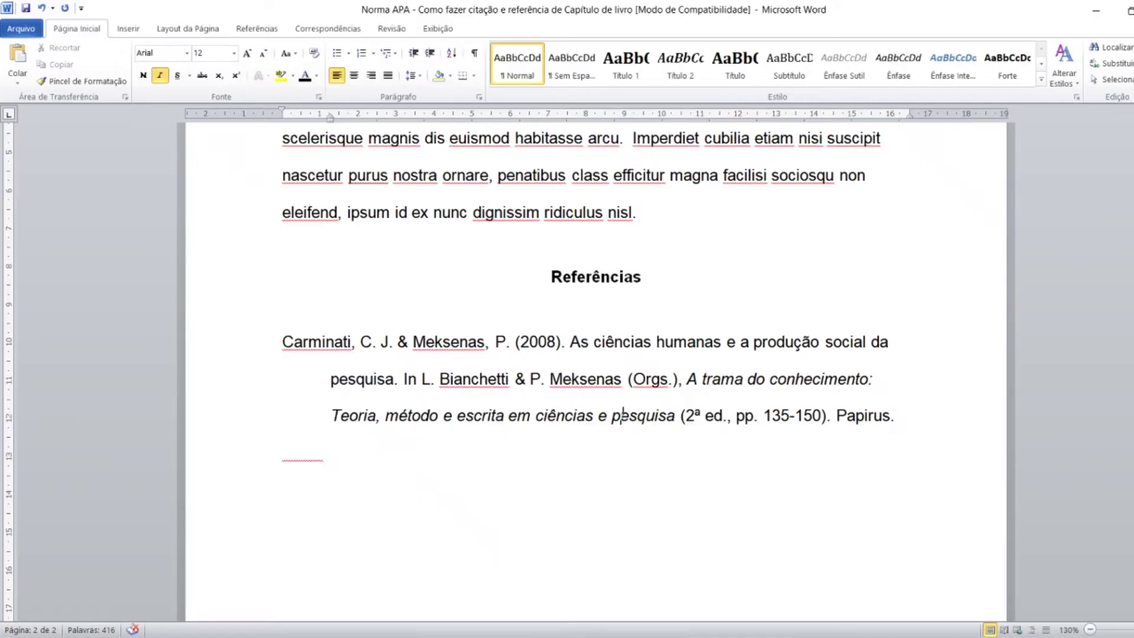
key("ctrl")
key("ctrl")
key("ctrl")
key("ctrl")
key("ctrl")
left_click(707, 423)
Step: Switch to the book reader in Chrome and check the edition printed on the cover
key("alt+Tab")
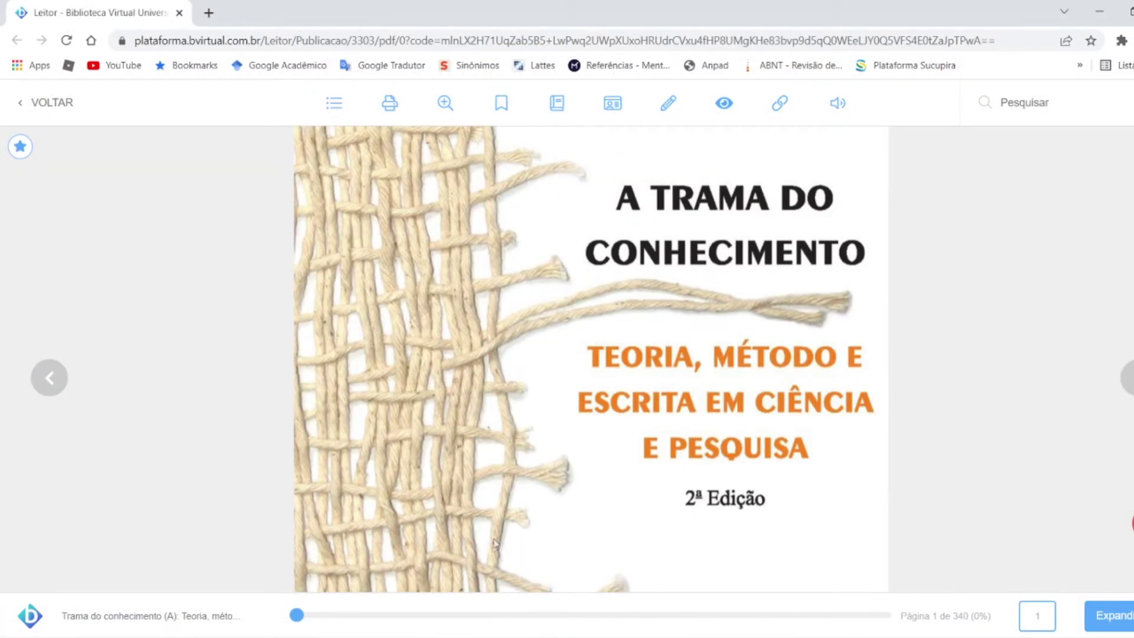
left_click(714, 518)
left_click(715, 517)
Step: Back in the Word document, examine the chapter's page range and the publisher at the end of the reference
key("alt+Tab")
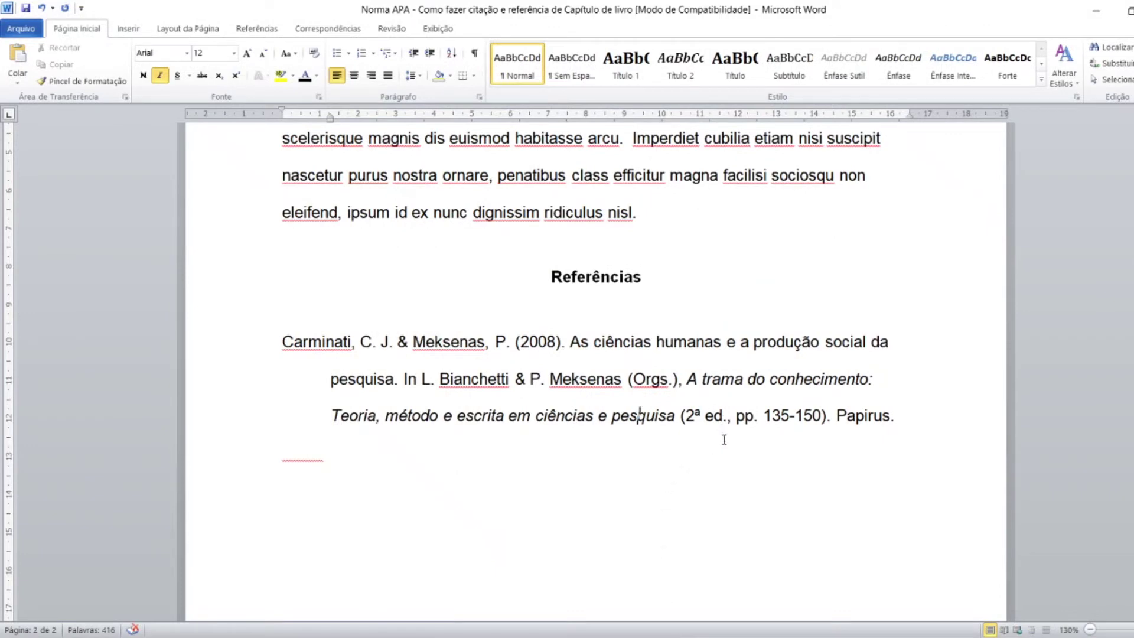
left_click(745, 435)
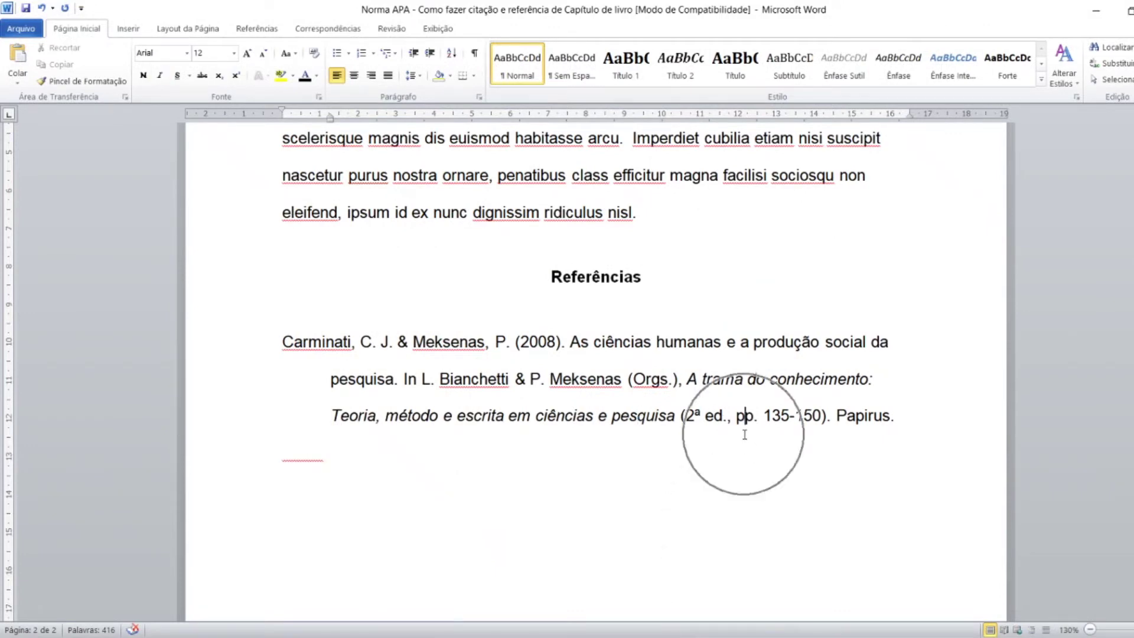
left_click(815, 426)
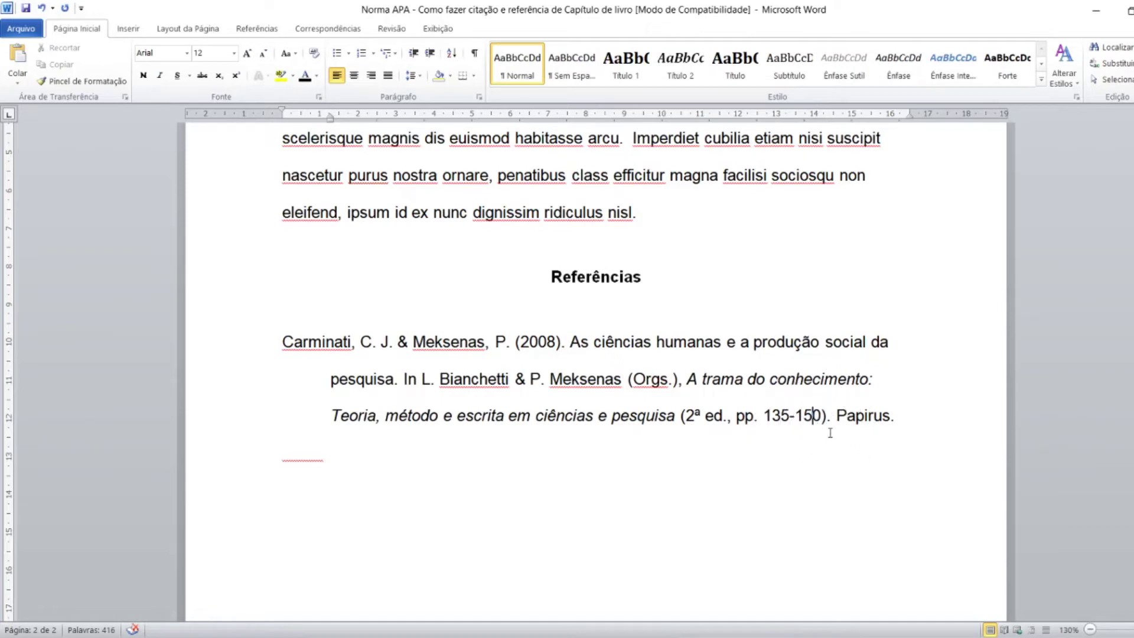
left_click(869, 425)
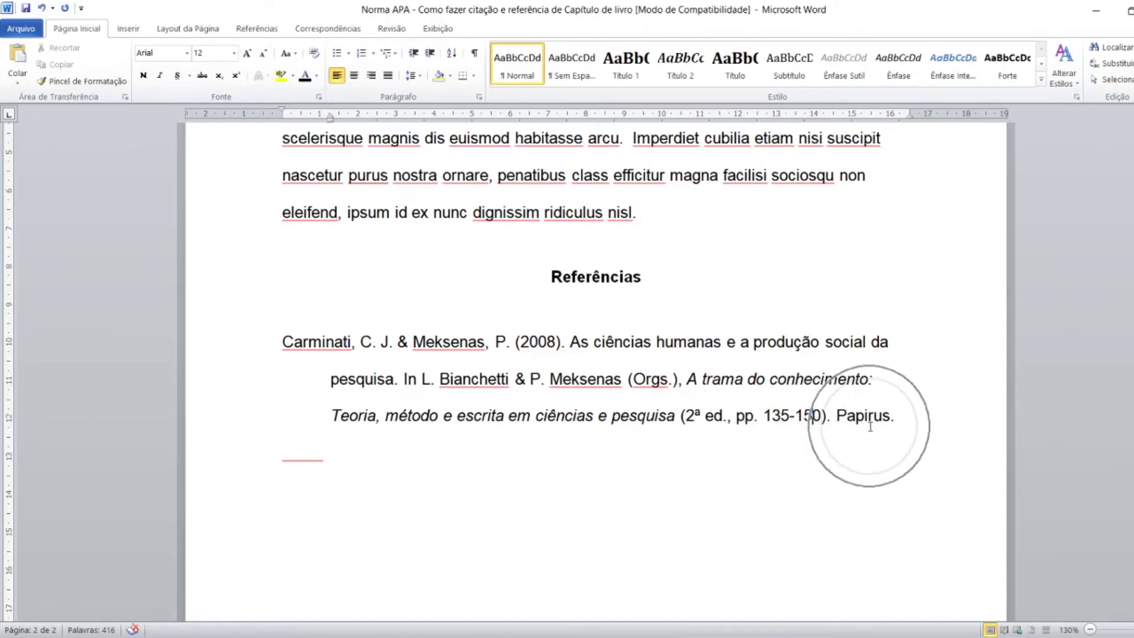
left_click(870, 425)
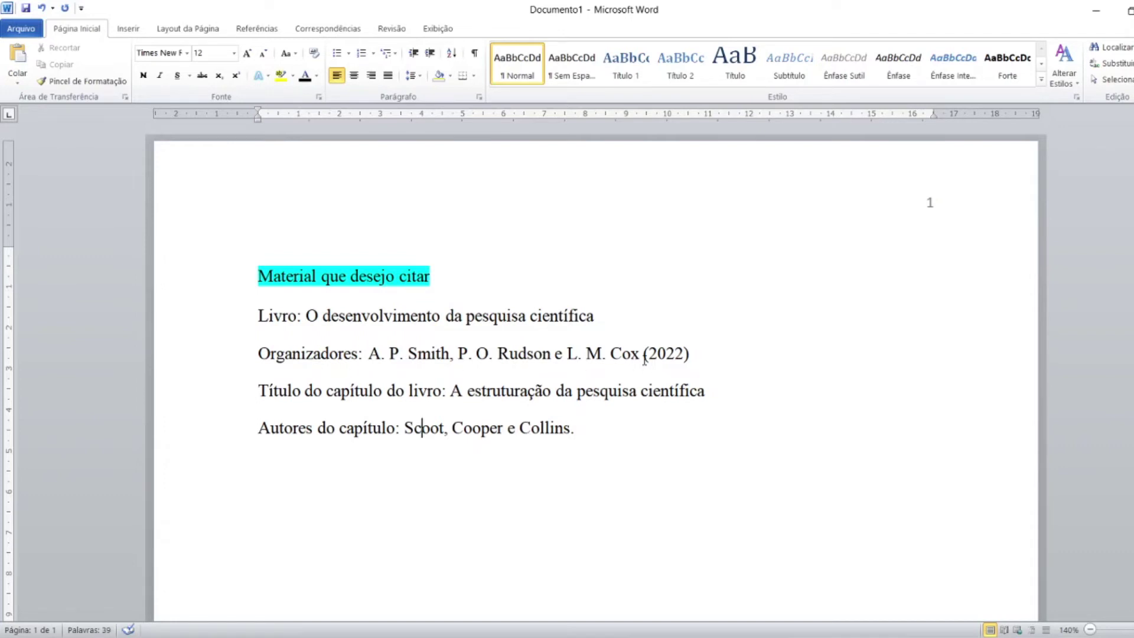
Step: Check the publication year among the details of the second source in Documento1, and return to the APA document
left_click(677, 355)
left_click(648, 637)
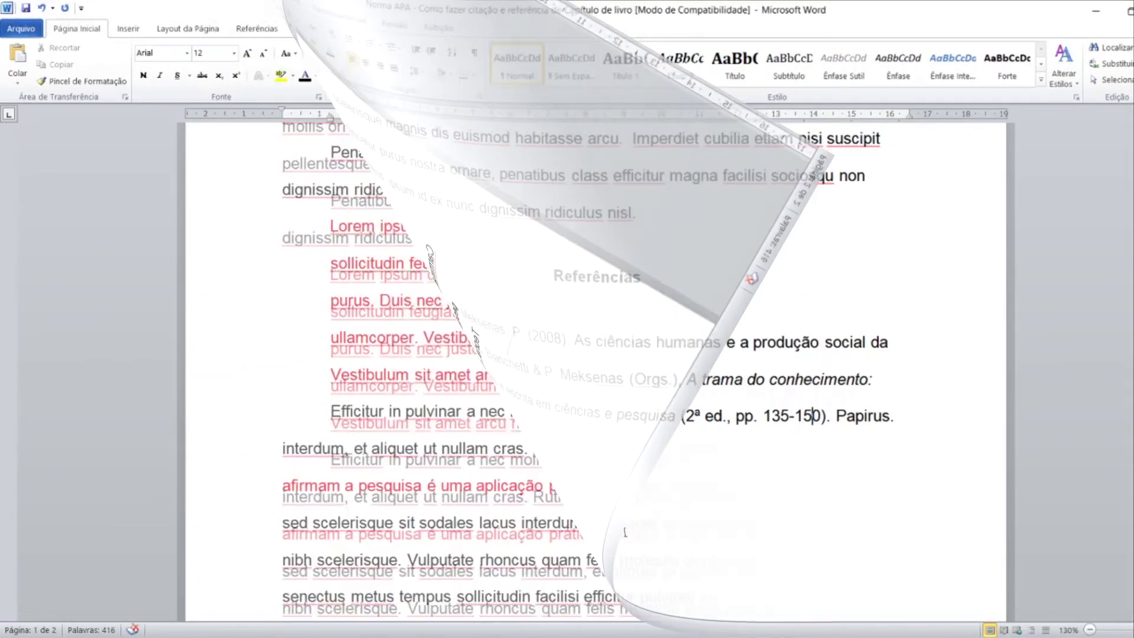
Step: Examine the first author's surname, "et al." and the year in the 2022 paraphrase citation on page 1
scroll(605, 540, "down", 2)
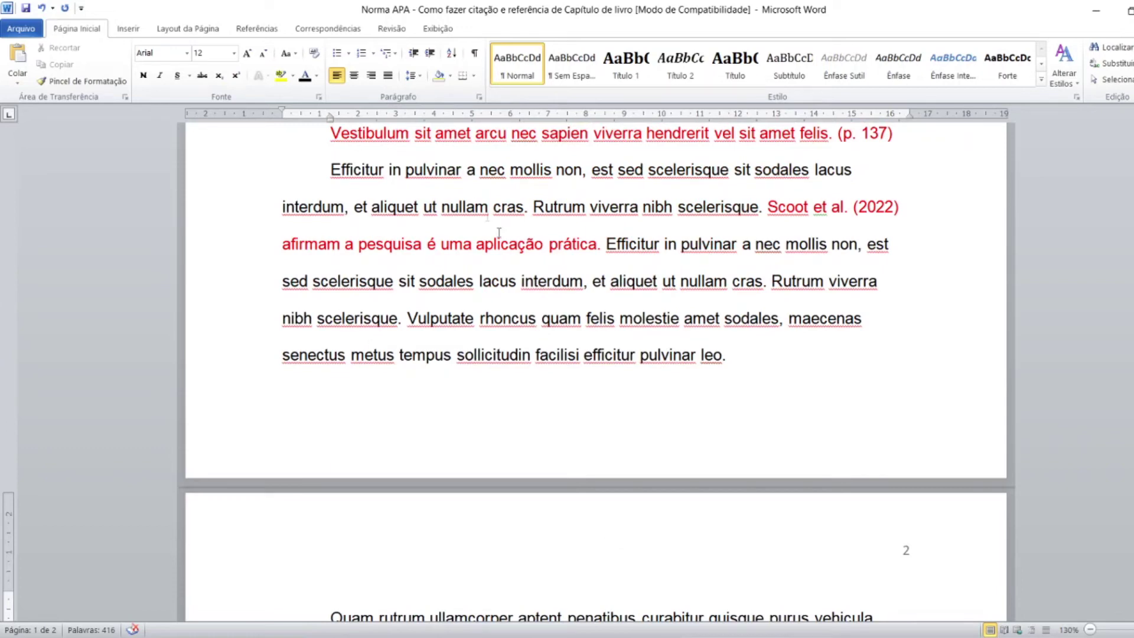
key("ctrl")
left_click(792, 207)
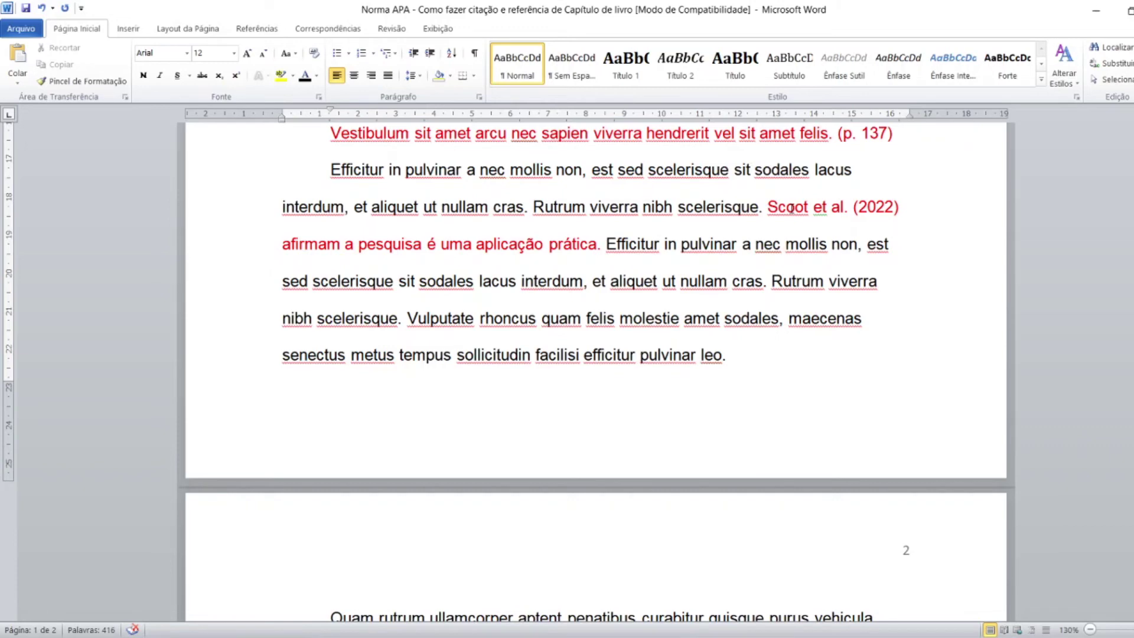
left_click(796, 213)
left_click(843, 238)
left_click(876, 208)
left_click(845, 214)
left_click(846, 219)
left_click(846, 219)
type(".")
left_click(887, 213)
left_click(886, 213)
left_click(809, 206)
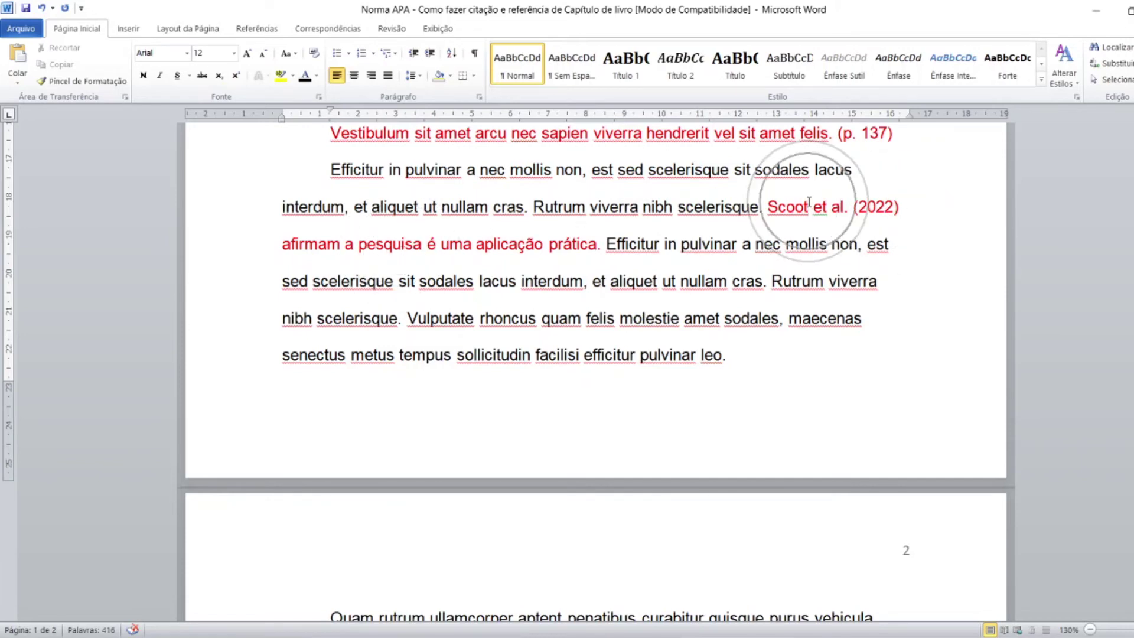
Step: Examine the direct "et al." citation on page 2, including its year, quoted passage and page number
scroll(745, 232, "down", 3)
scroll(745, 233, "down", 4)
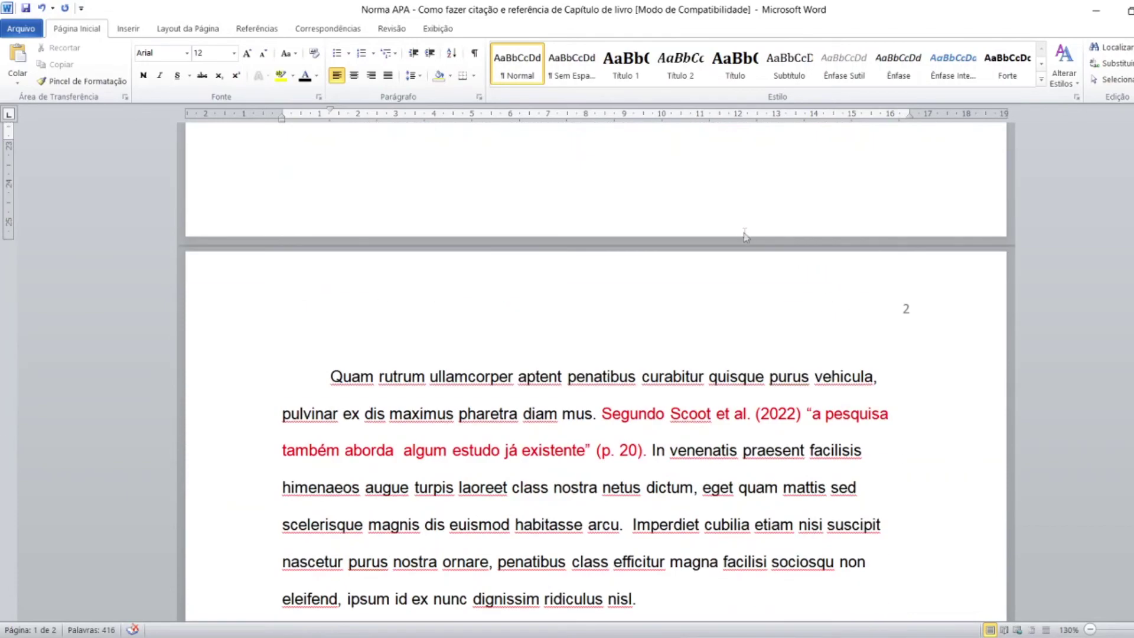
left_click(727, 325)
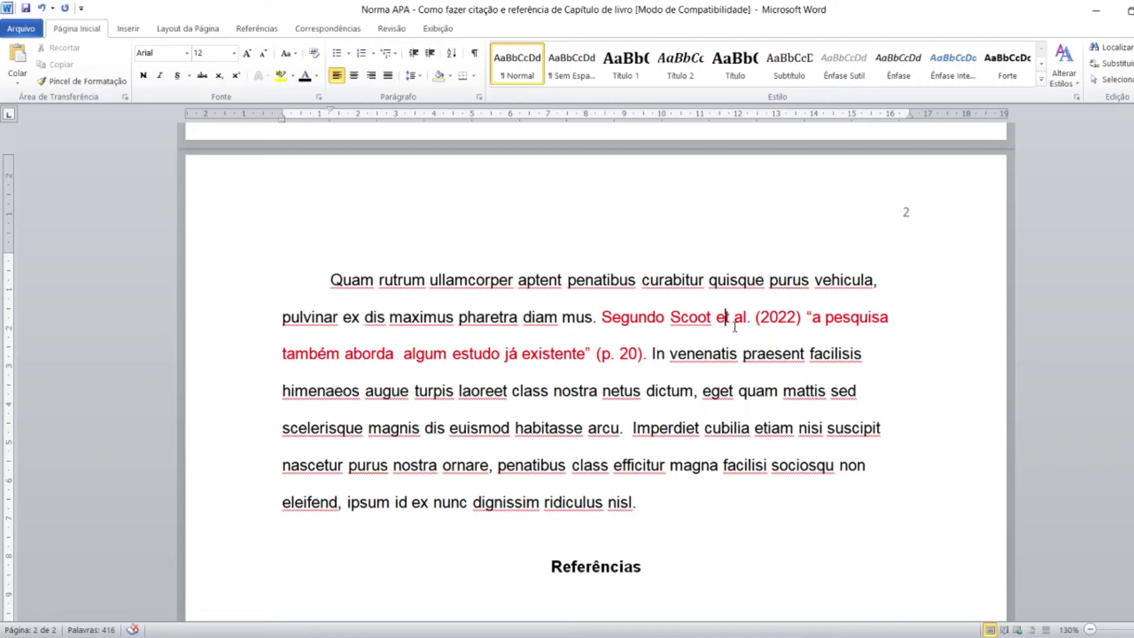
left_click(698, 325)
left_click(728, 324)
left_click(779, 317)
left_click(846, 325)
left_click(555, 349)
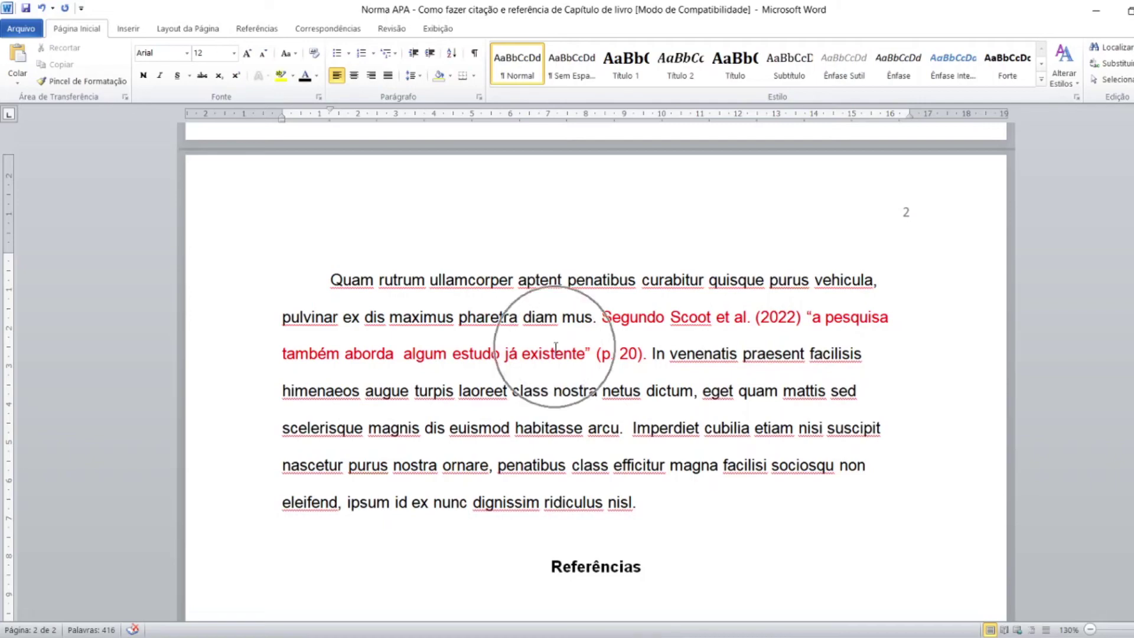
left_click(610, 354)
Step: Change the font color of the hidden second reference entry under Referências to black
scroll(610, 354, "down", 7)
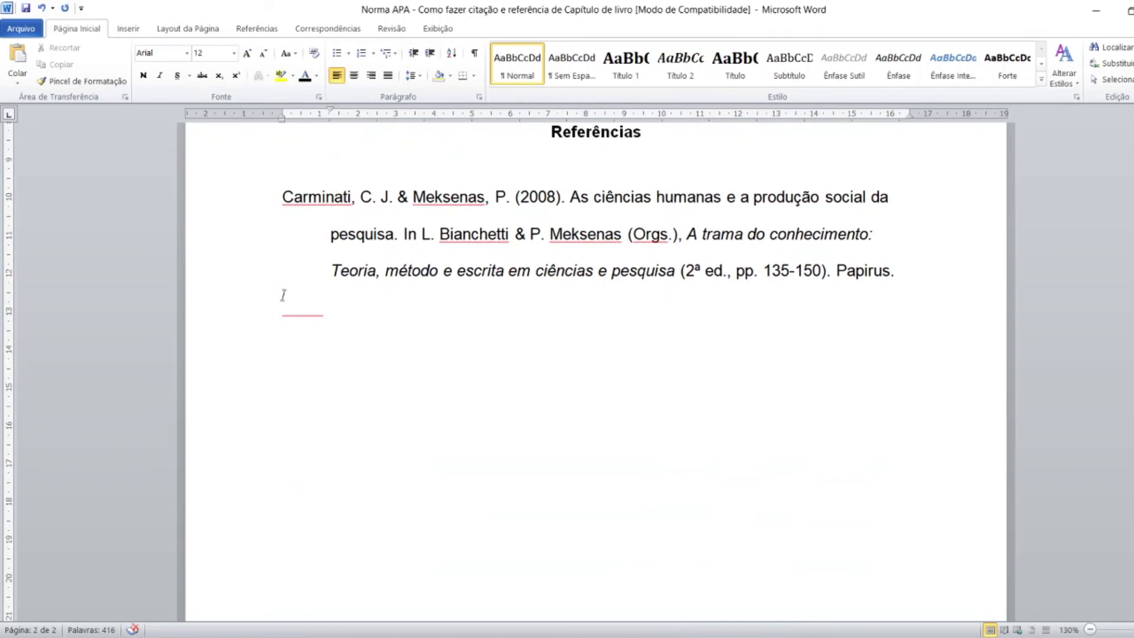
left_click_drag(291, 304, 837, 398)
left_click(305, 75)
left_click(618, 422)
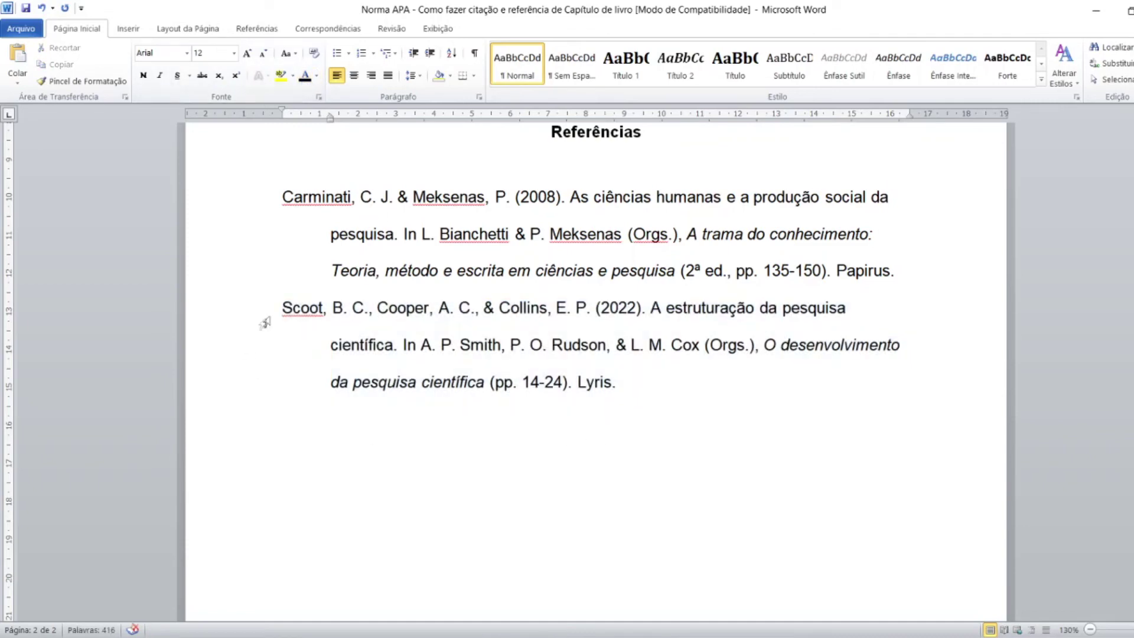
Step: Examine the chapter authors' surnames and initials, the year and the chapter title in the second reference entry
left_click(292, 315)
left_click(379, 312)
left_click(510, 308)
left_click(353, 309)
left_click(448, 311)
type(".")
left_click(623, 313)
left_click(623, 314)
left_click(690, 308)
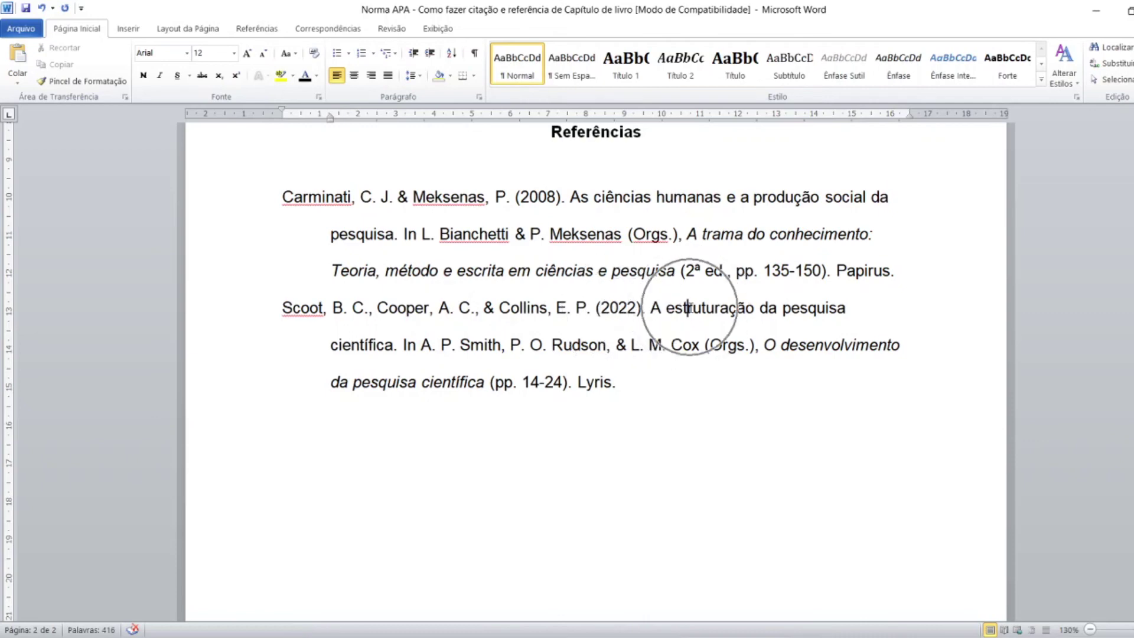
Step: Examine the "In" part of the second reference and how each organizer's initials precede the surname
left_click(407, 352)
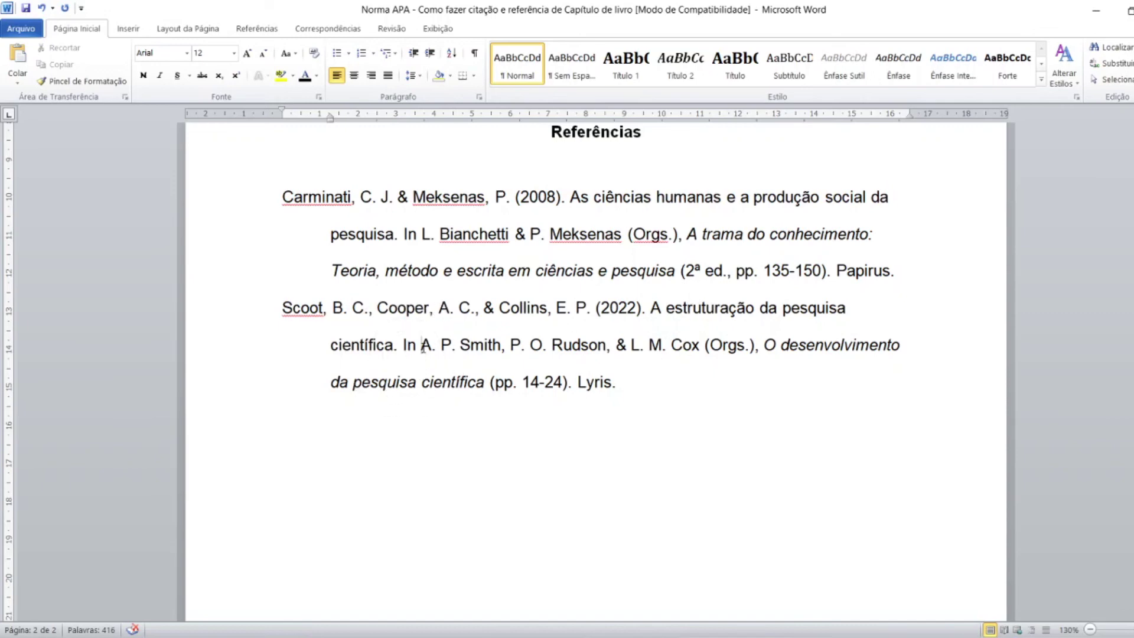
left_click_drag(422, 348, 500, 350)
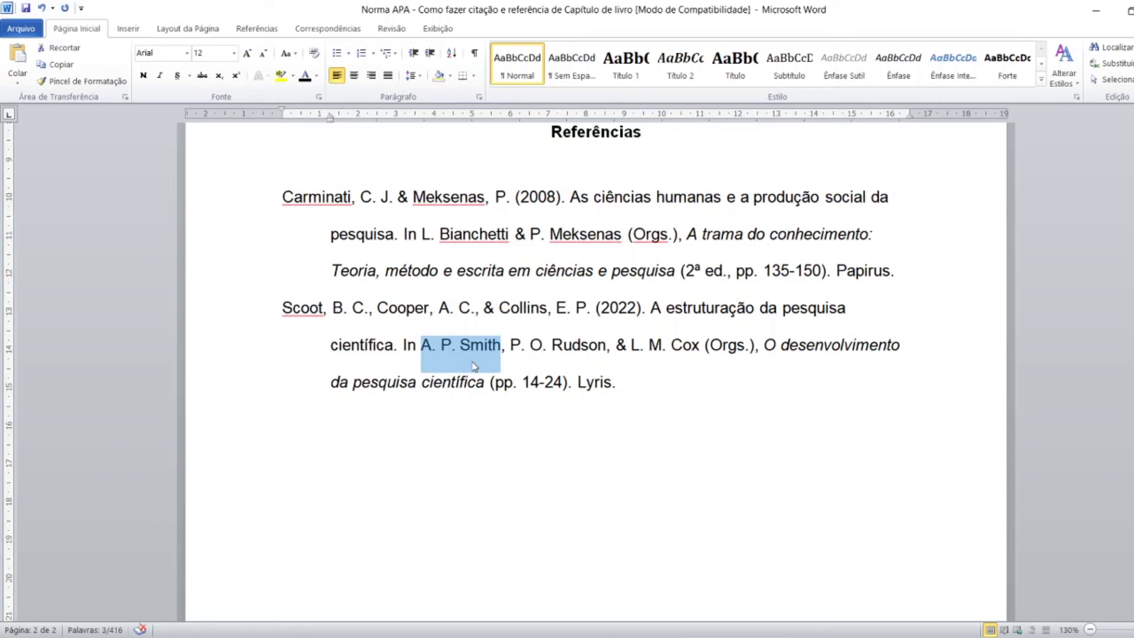
left_click(440, 350)
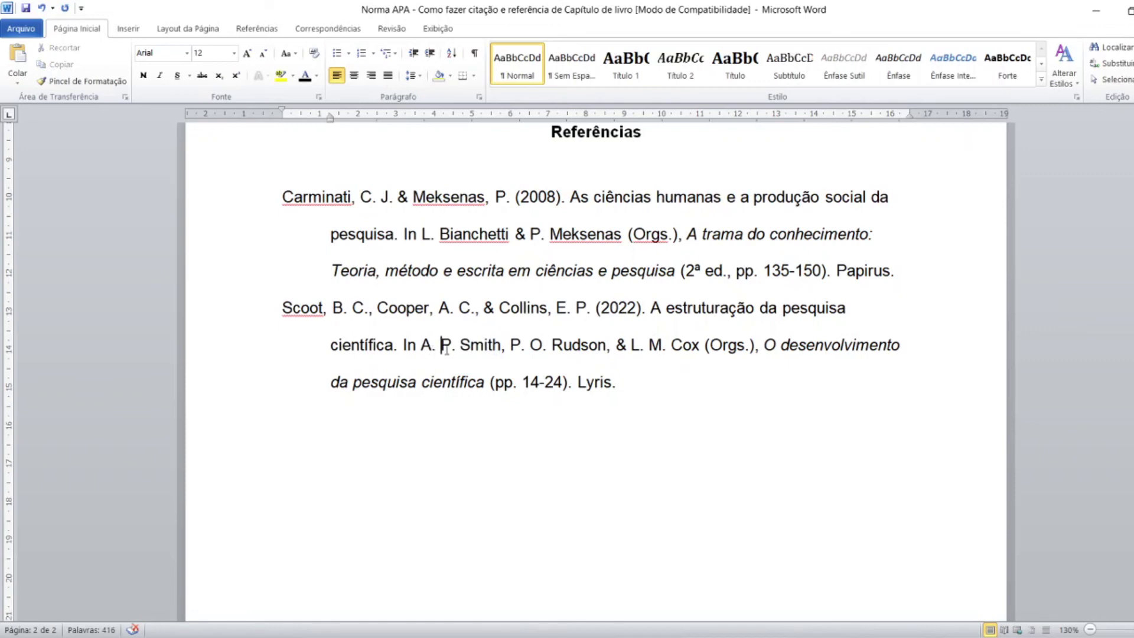
left_click(479, 348)
left_click(541, 359)
left_click(628, 358)
Step: Examine the italic book title, page range and publisher at the end of the second reference entry
left_click(807, 349)
left_click(805, 348)
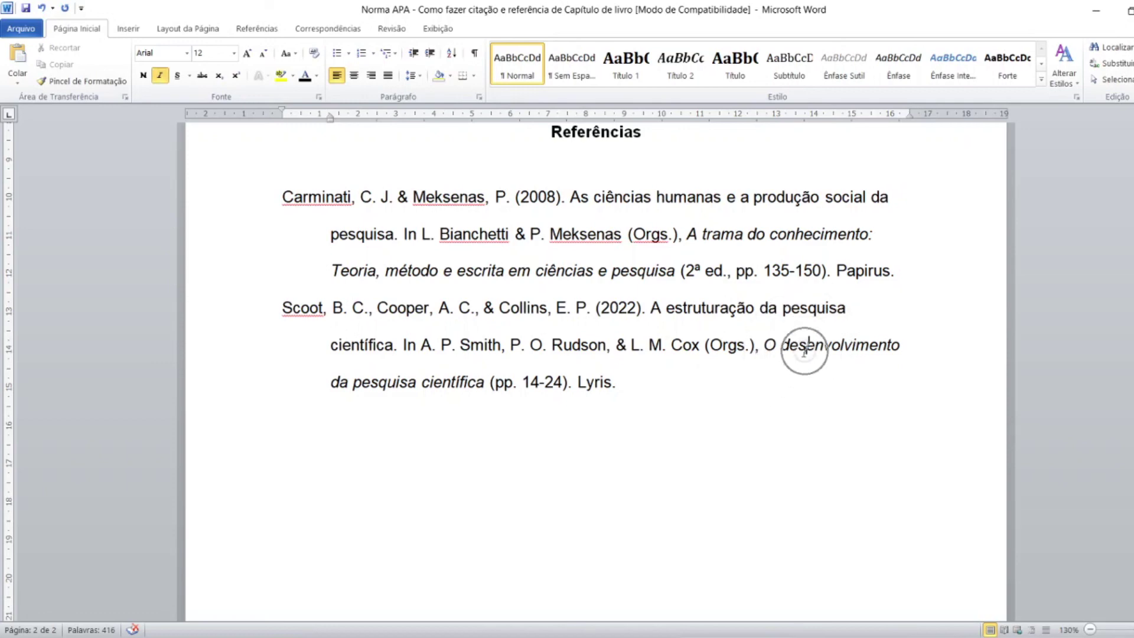
left_click(804, 349)
left_click(805, 350)
left_click(530, 385)
left_click(587, 387)
left_click(588, 386)
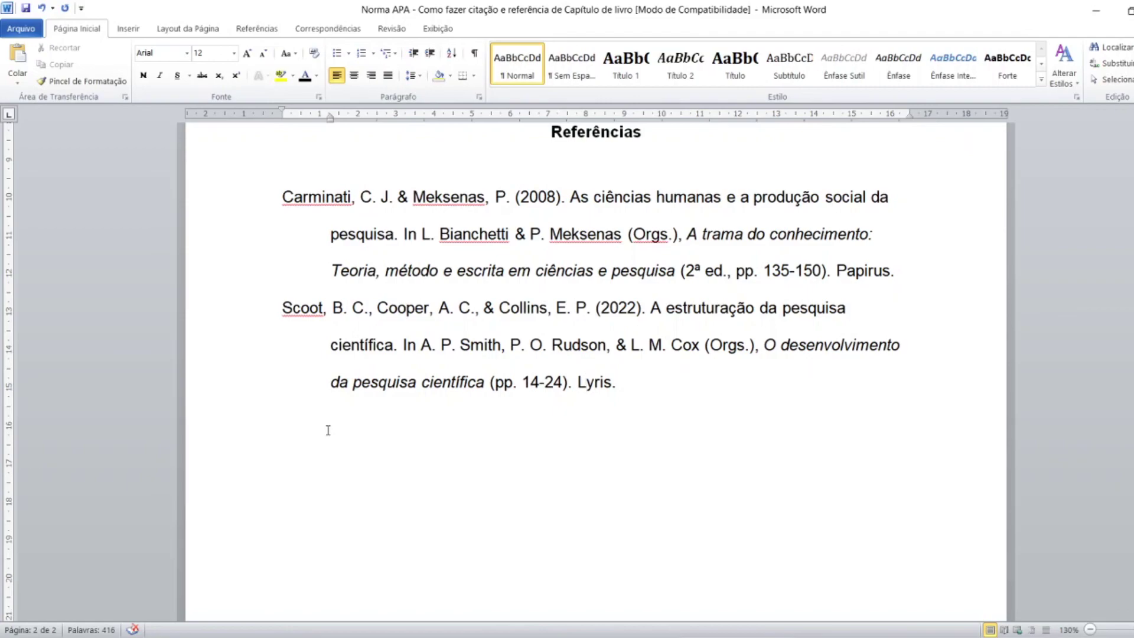
Step: Return to the start of the document to look over the highlighted in-text citations
scroll(328, 430, "up", 15)
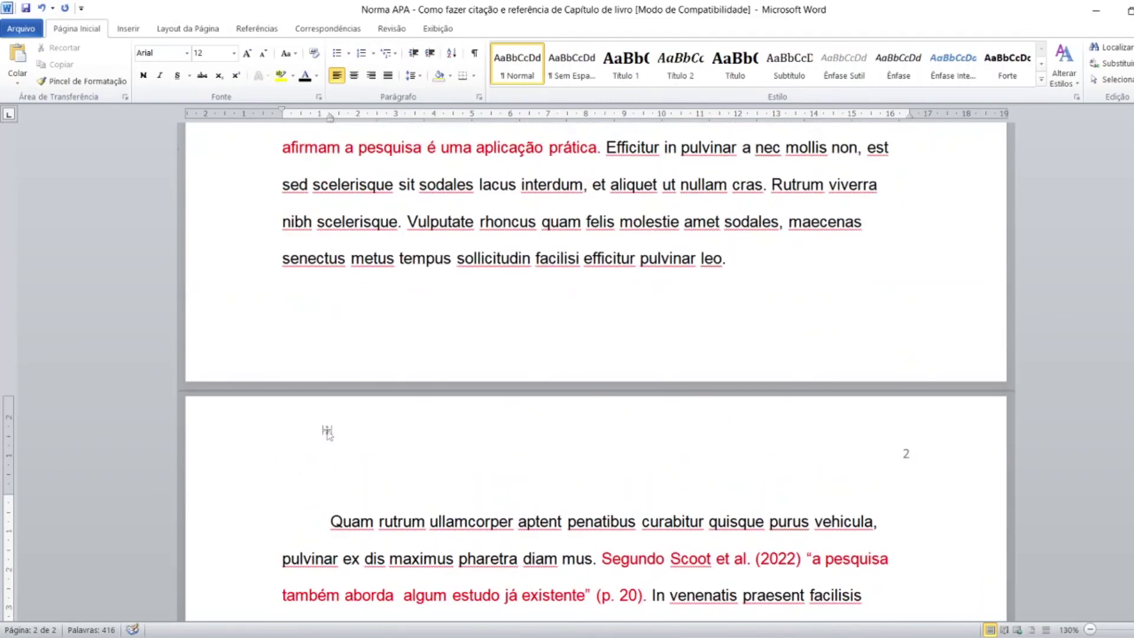
scroll(329, 433, "up", 12)
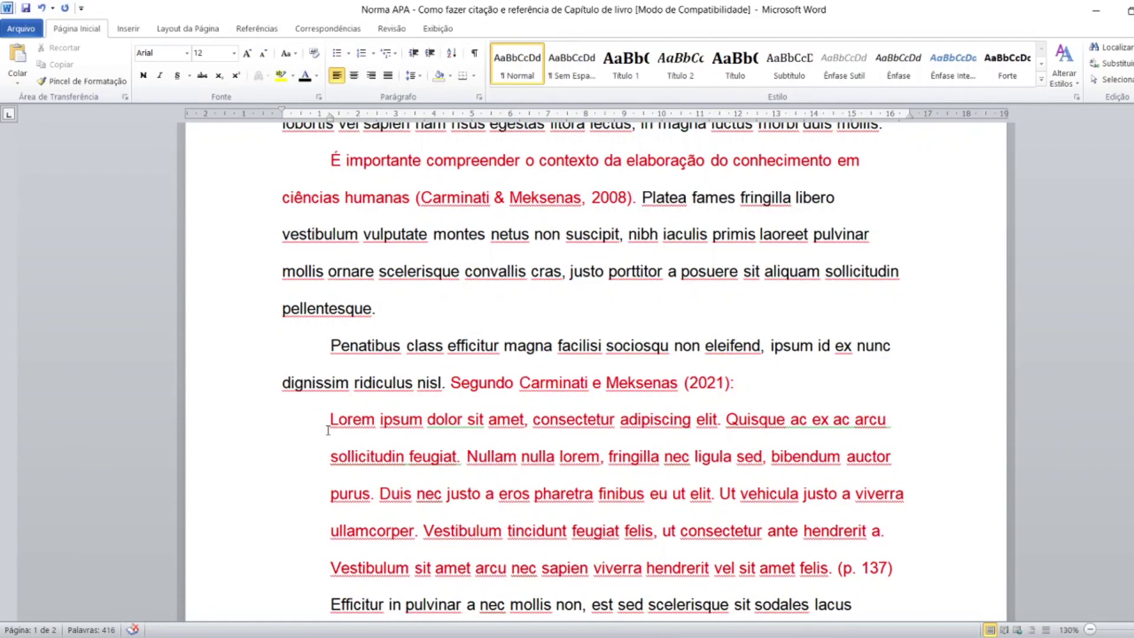
scroll(328, 430, "up", 8)
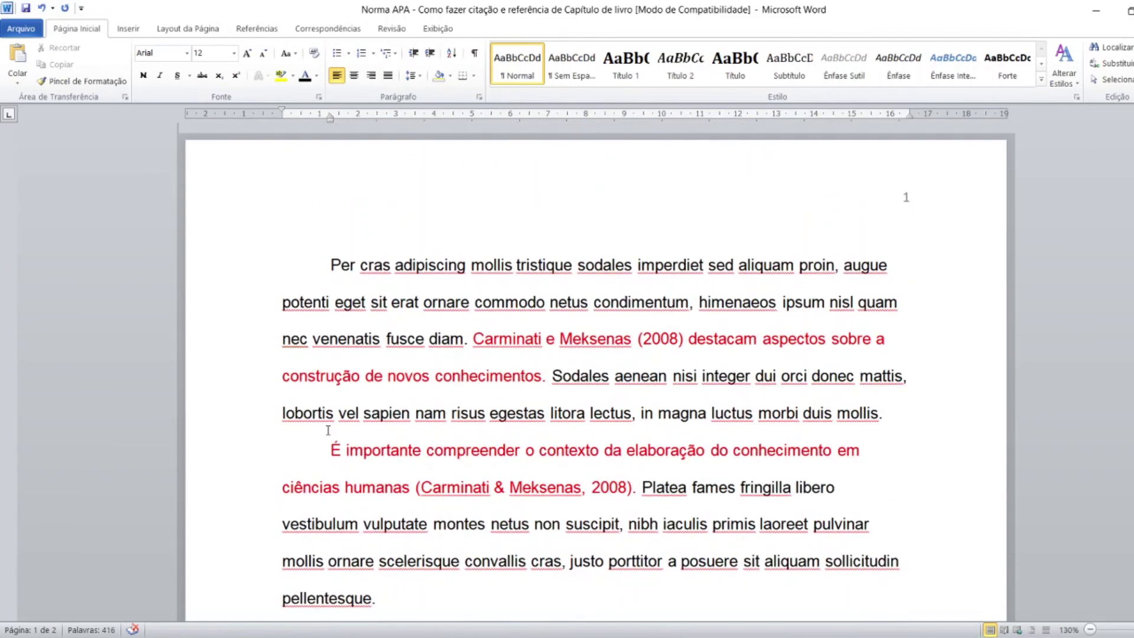